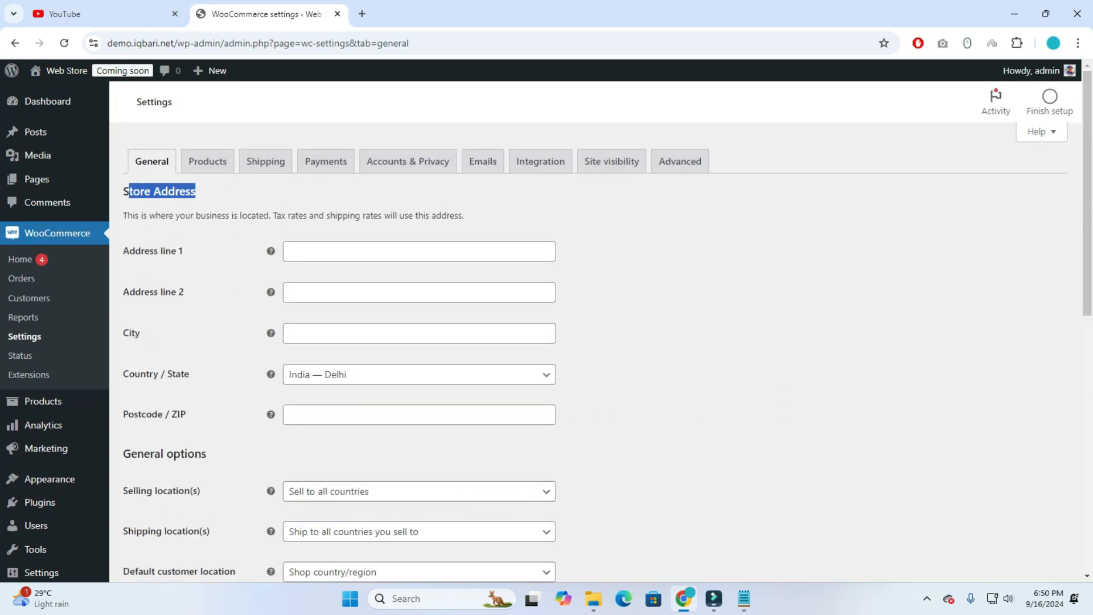
Copy the street part of the store's address from the Notepad note into Address line 1 of the WooCommerce settings.
{"action": "left_click", "coordinate": [206, 192]}
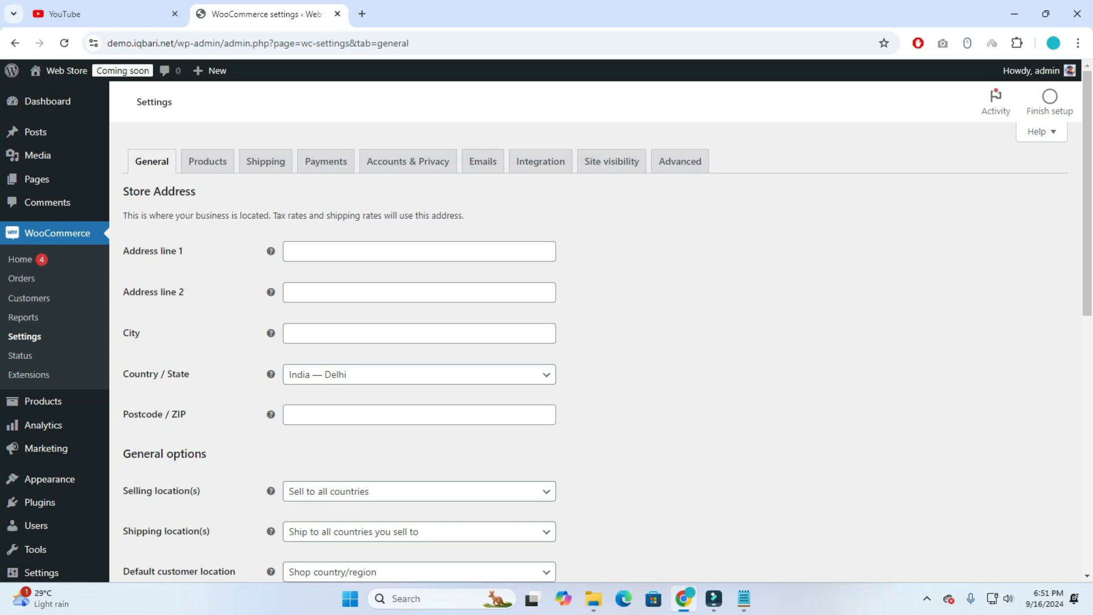
{"action": "left_click", "coordinate": [743, 598]}
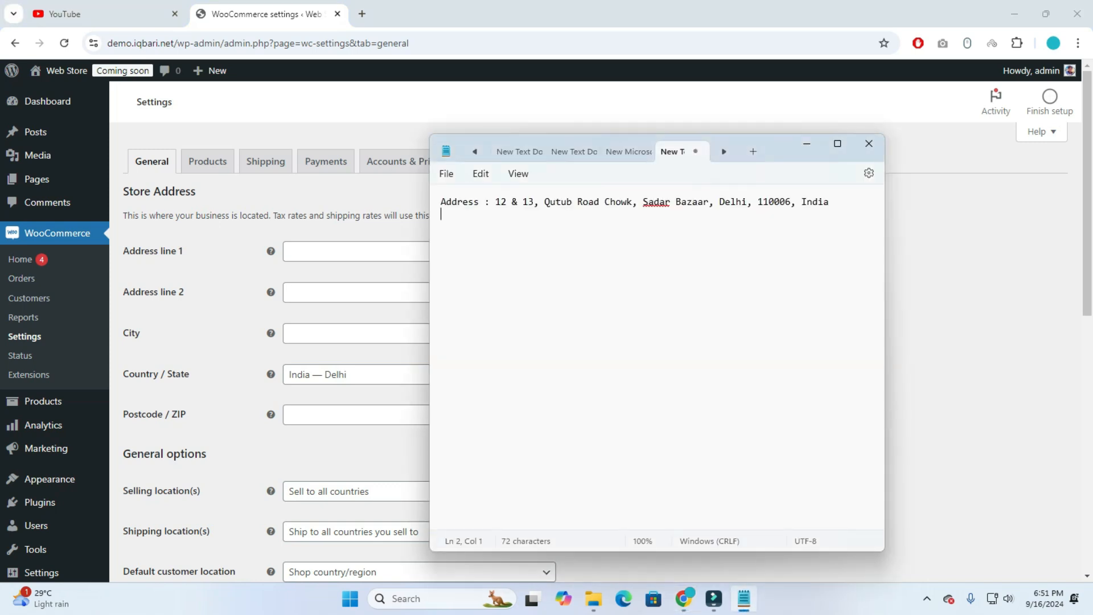
{"action": "left_click_drag", "start_coordinate": [495, 202], "coordinate": [632, 201]}
{"action": "key", "text": "ctrl+c"}
{"action": "key", "text": "alt+Tab"}
{"action": "key", "text": "ctrl+v"}
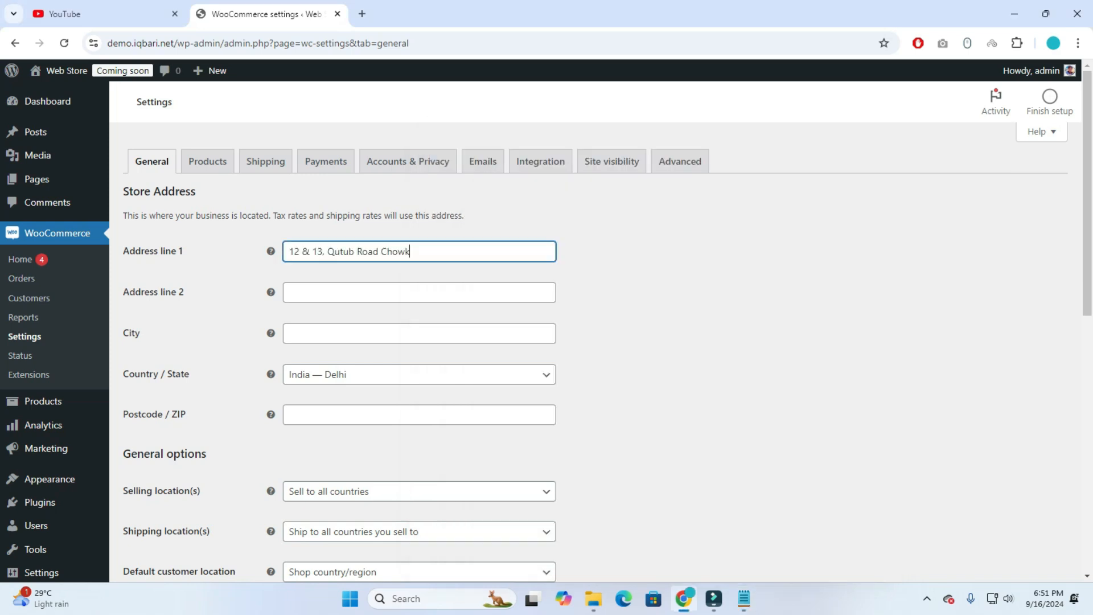
{"action": "key", "text": "ctrl+a"}
{"action": "key", "text": "alt+Tab"}
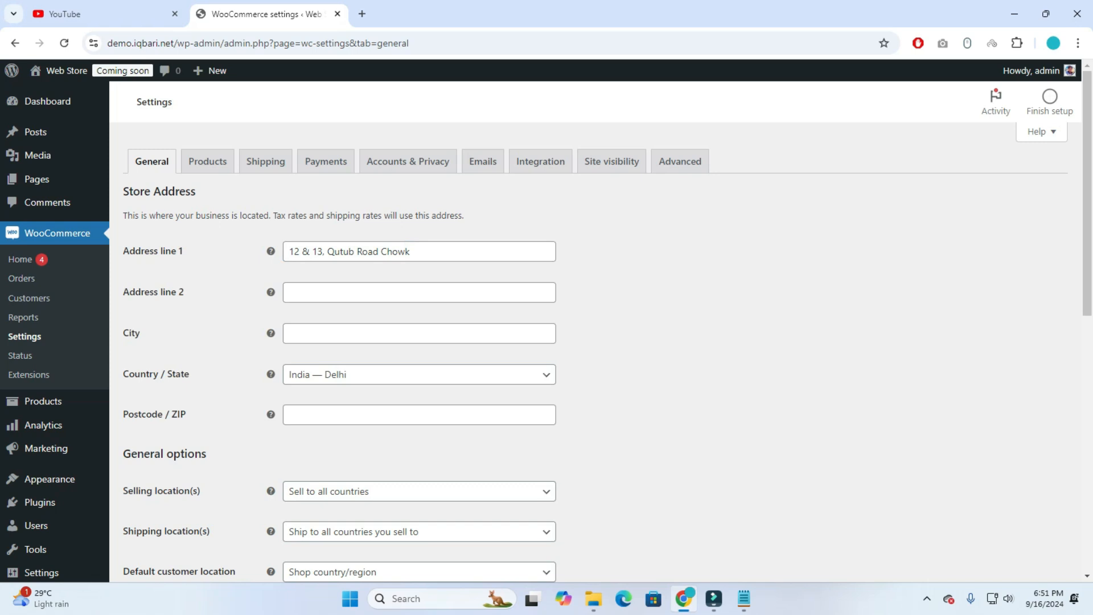
Copy the locality part of the address from the Notepad note into Address line 2 of the store address.
{"action": "left_click", "coordinate": [743, 598]}
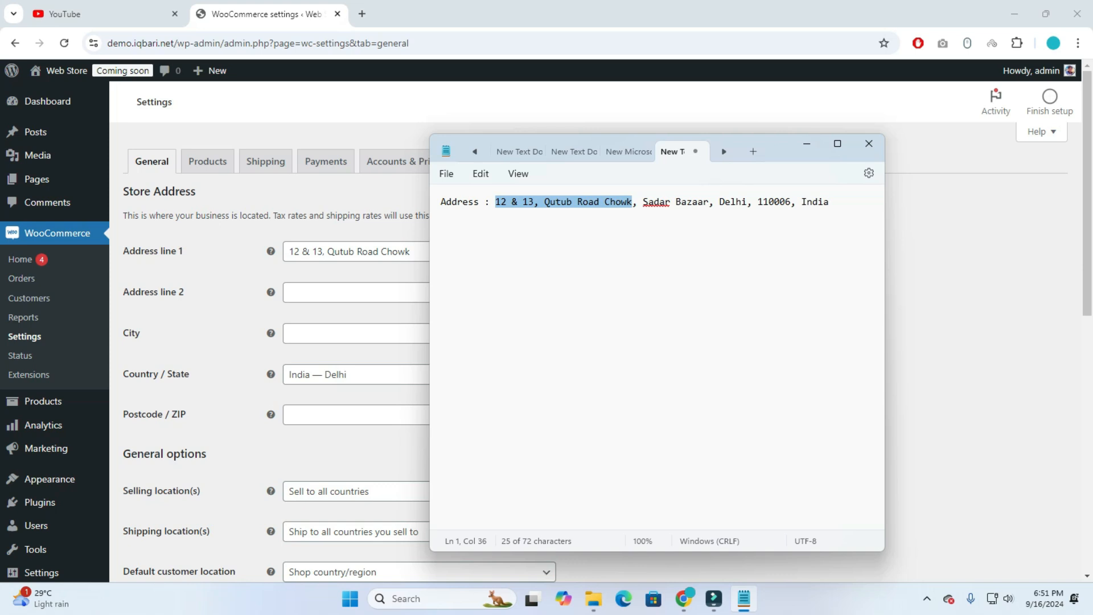
{"action": "left_click", "coordinate": [442, 214]}
{"action": "left_click_drag", "start_coordinate": [642, 202], "coordinate": [707, 201]}
{"action": "right_click", "coordinate": [707, 202]}
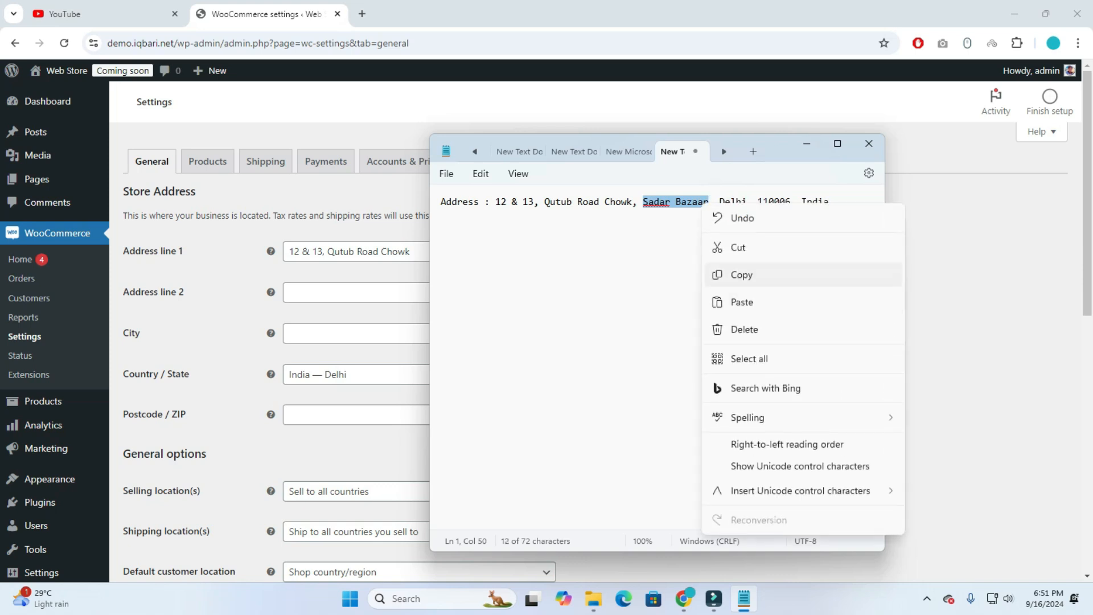
{"action": "left_click", "coordinate": [740, 275]}
{"action": "left_click", "coordinate": [304, 295]}
{"action": "right_click", "coordinate": [303, 296]}
{"action": "left_click", "coordinate": [343, 171]}
{"action": "left_click", "coordinate": [644, 298]}
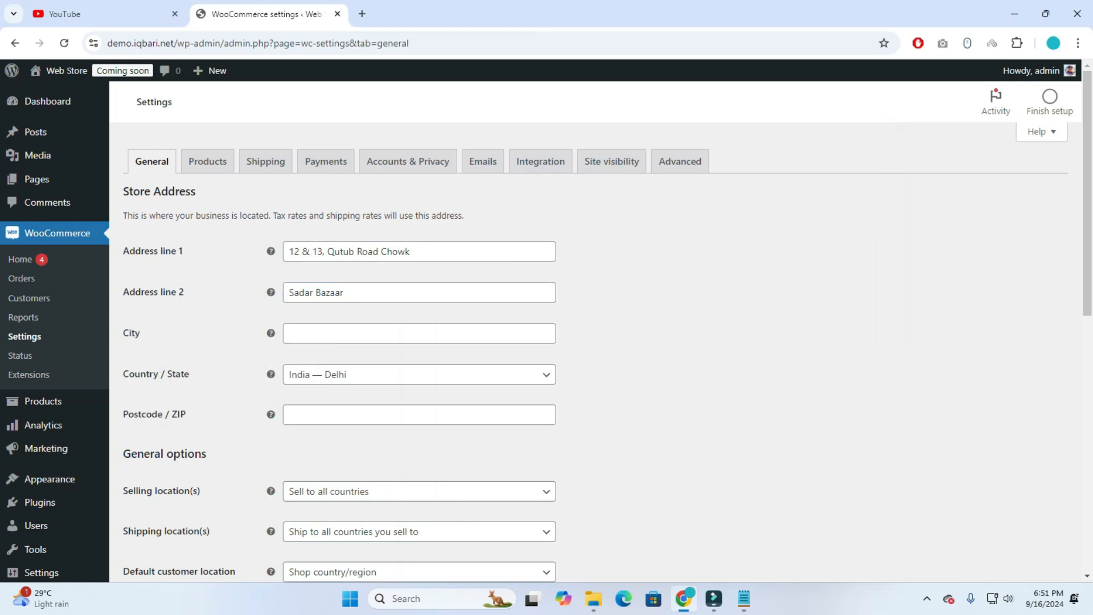
Fill in the store's city from the note and choose India — Delhi as the Country / State.
{"action": "right_click", "coordinate": [288, 332]}
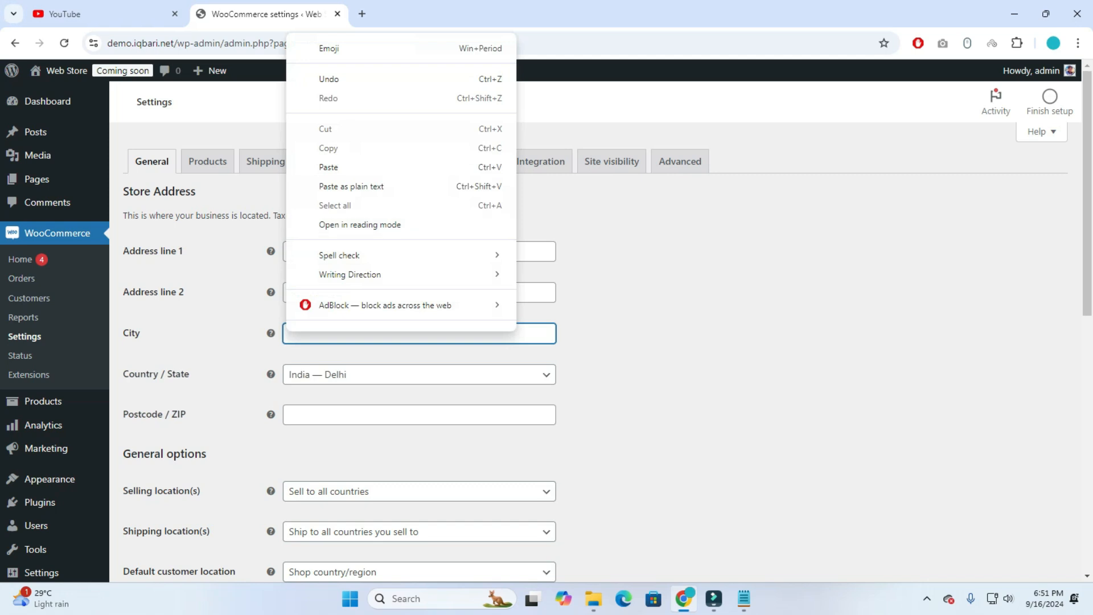
{"action": "left_click", "coordinate": [351, 186]}
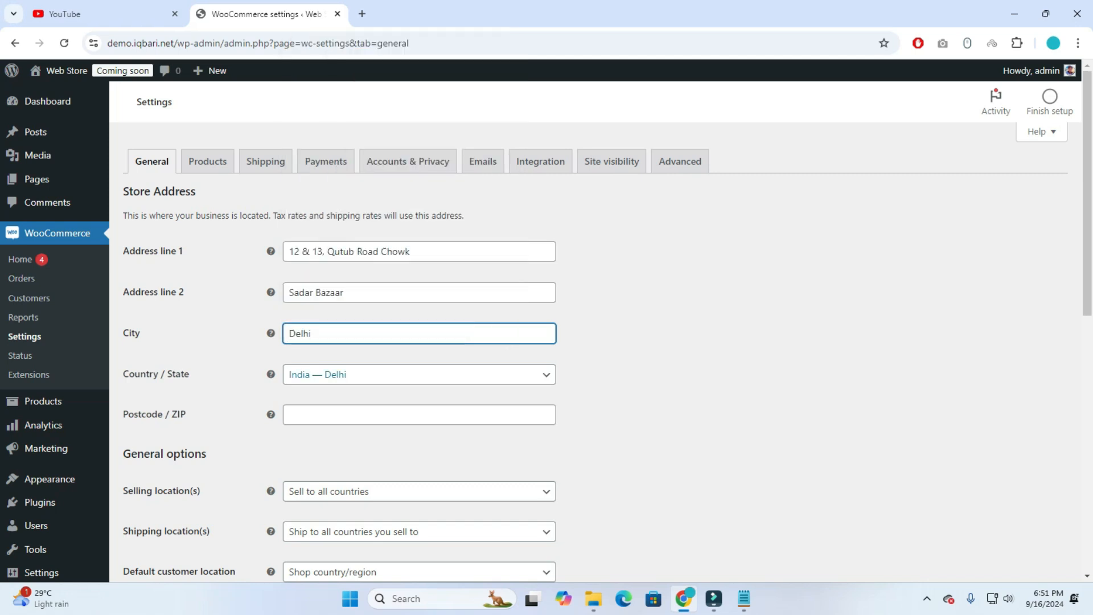
{"action": "left_click", "coordinate": [419, 374]}
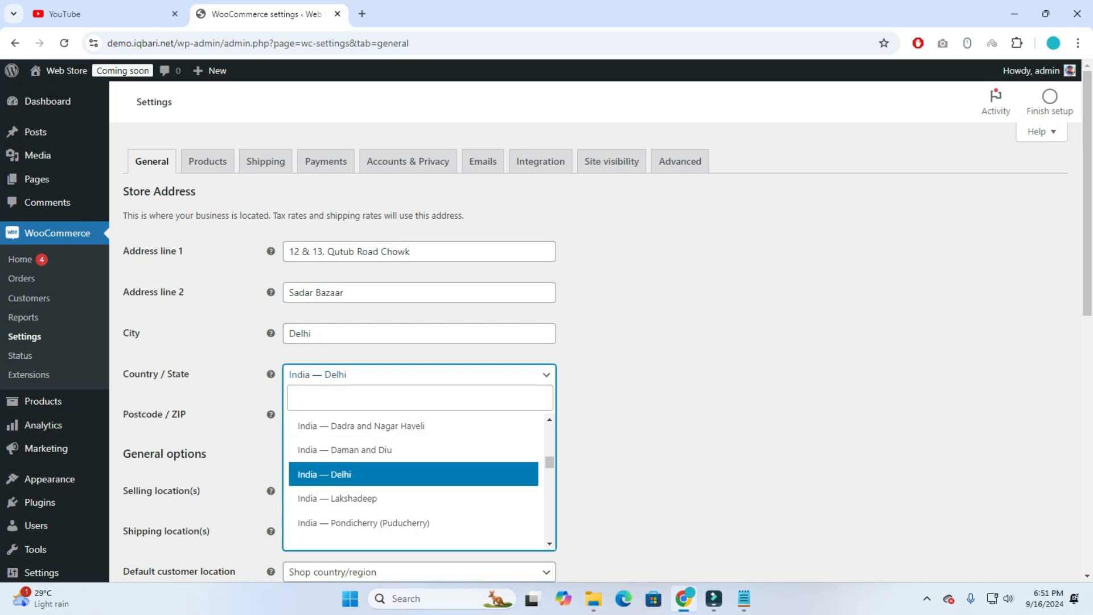
{"action": "left_click", "coordinate": [353, 479]}
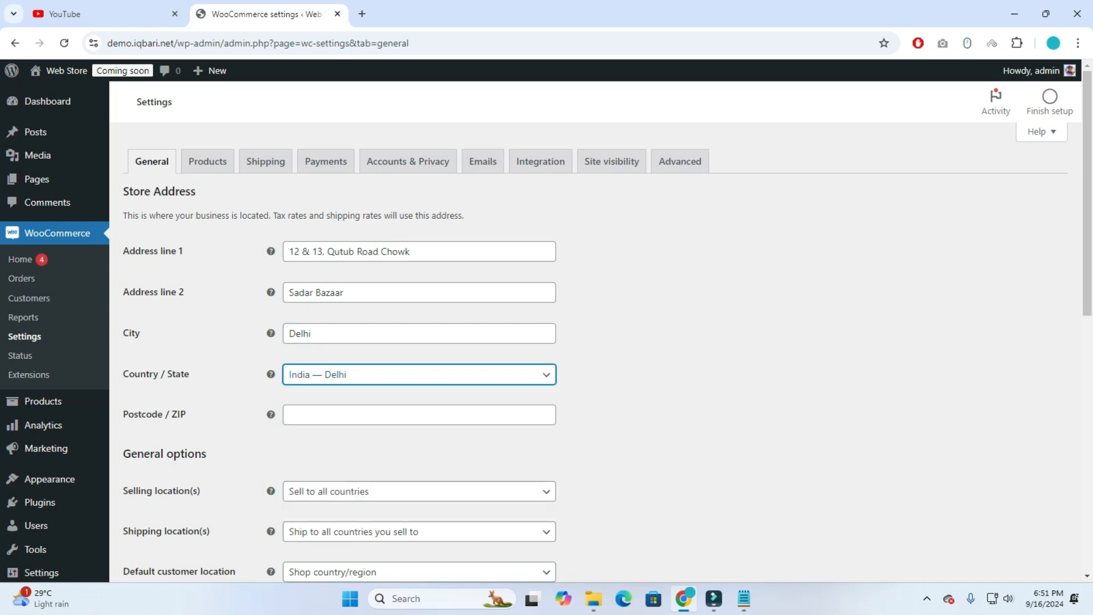
Copy the postal code from the Notepad note into the store address's Postcode / ZIP field.
{"action": "left_click", "coordinate": [744, 598]}
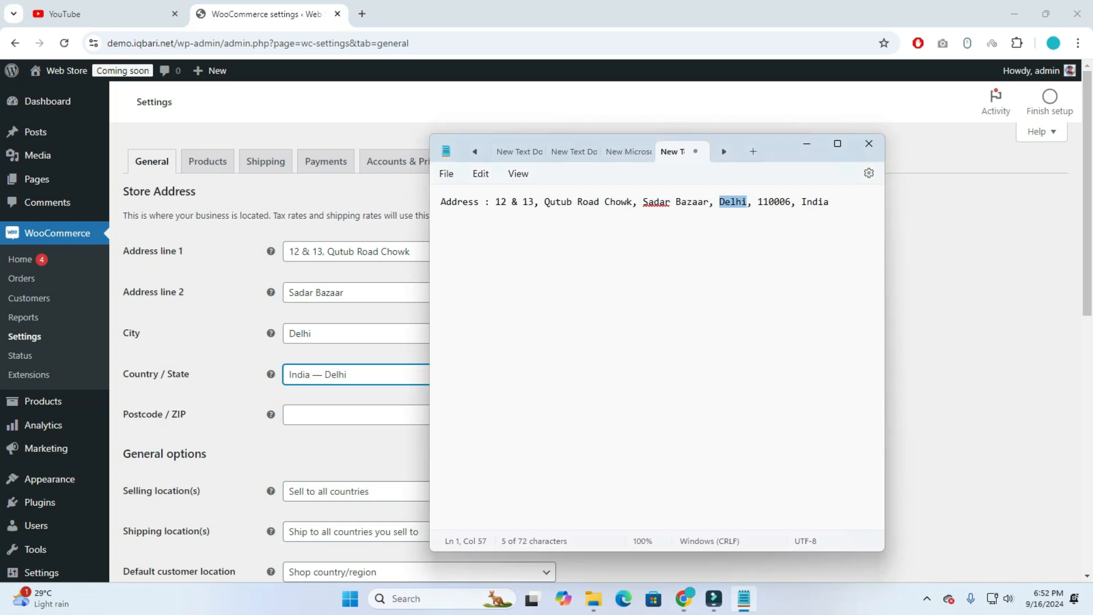
{"action": "double_click", "coordinate": [773, 202]}
{"action": "right_click", "coordinate": [775, 206]}
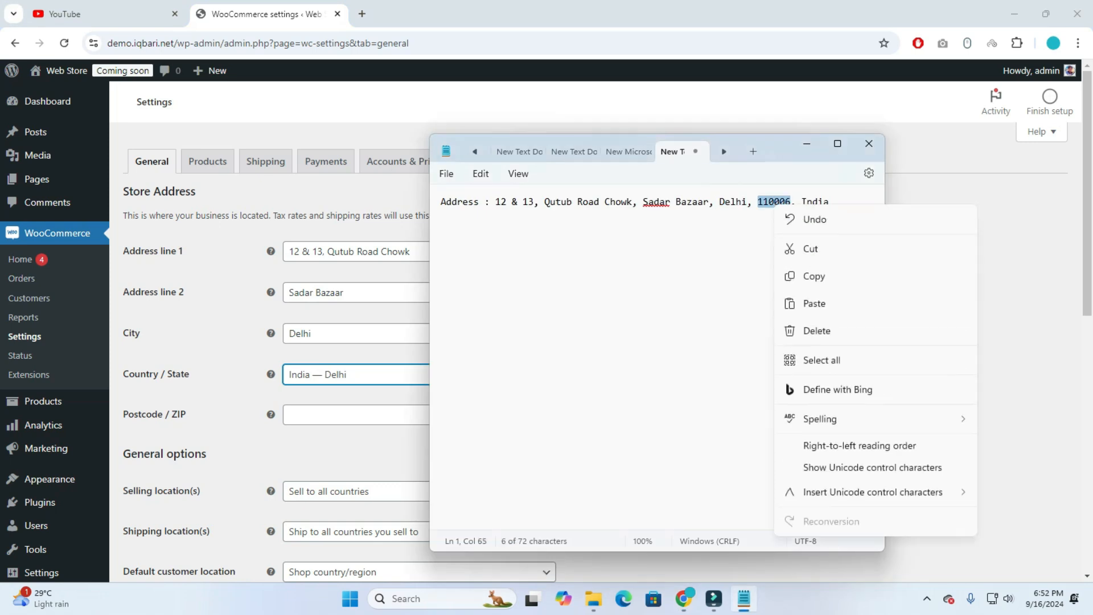
{"action": "left_click", "coordinate": [814, 275]}
{"action": "scroll", "coordinate": [268, 342], "scroll_direction": "down", "scroll_amount": 2}
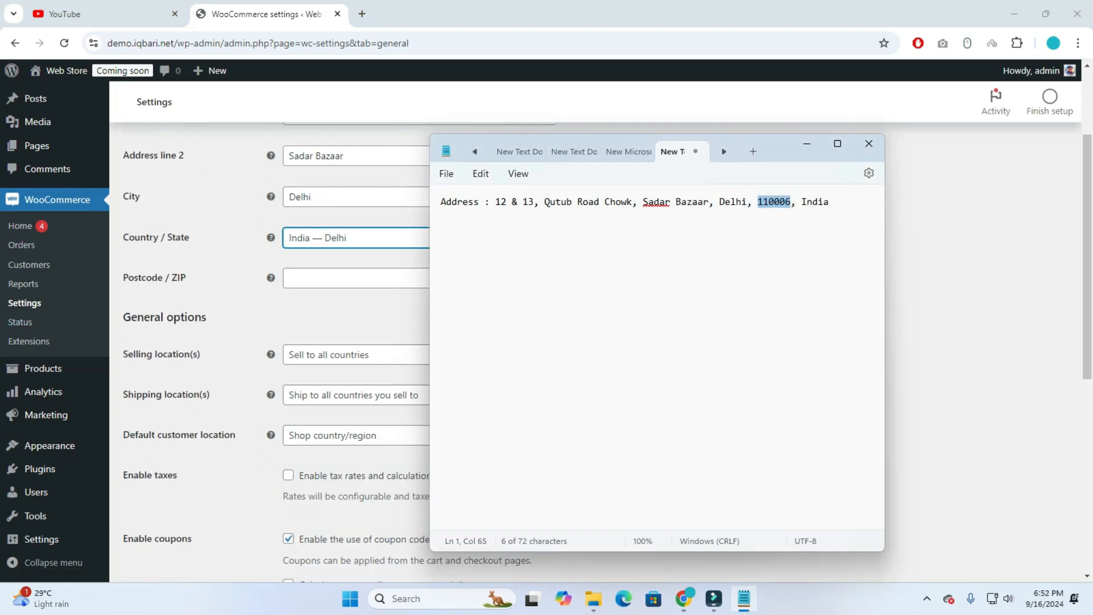
{"action": "left_click", "coordinate": [282, 284]}
{"action": "right_click", "coordinate": [282, 283]}
{"action": "left_click", "coordinate": [298, 282]}
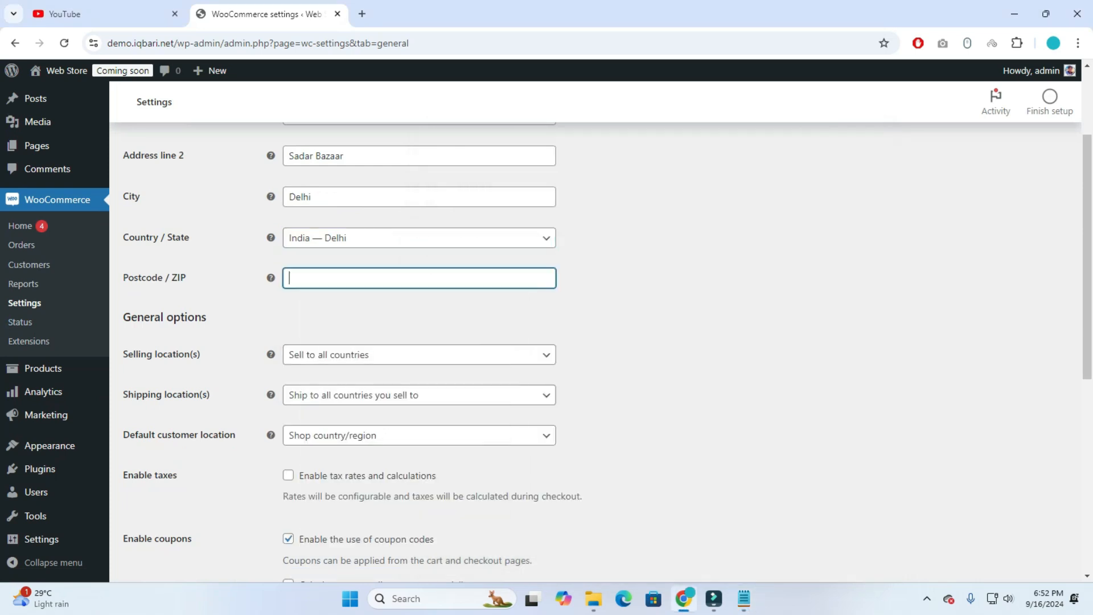
{"action": "right_click", "coordinate": [299, 282]}
{"action": "left_click", "coordinate": [339, 416]}
{"action": "scroll", "coordinate": [595, 330], "scroll_direction": "up", "scroll_amount": 2}
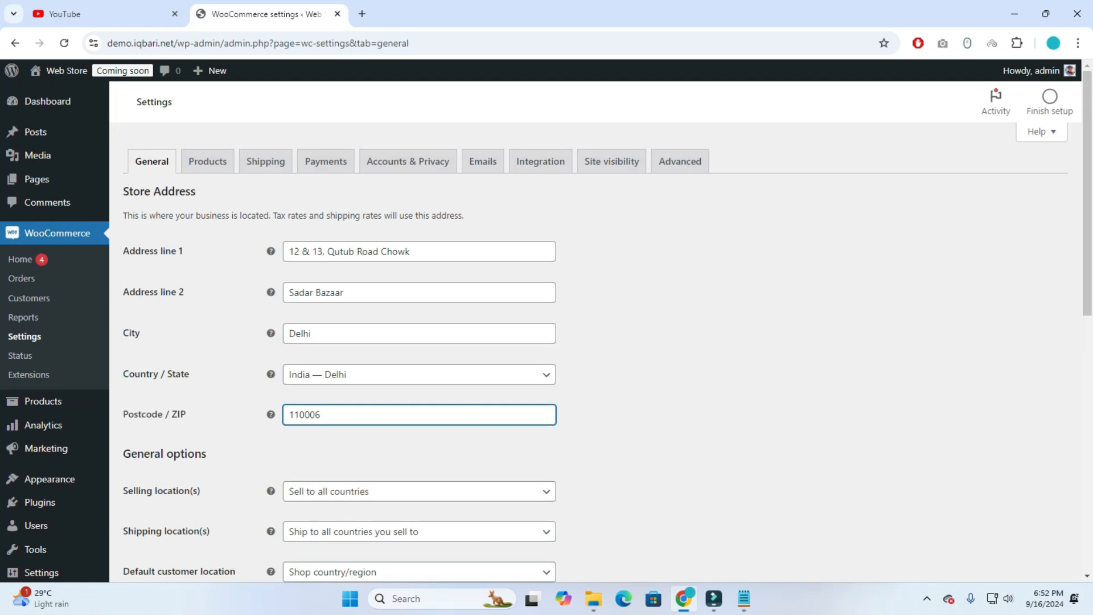
Save the general settings with the completed store address.
{"action": "left_click_drag", "start_coordinate": [124, 192], "coordinate": [197, 192]}
{"action": "left_click", "coordinate": [210, 192]}
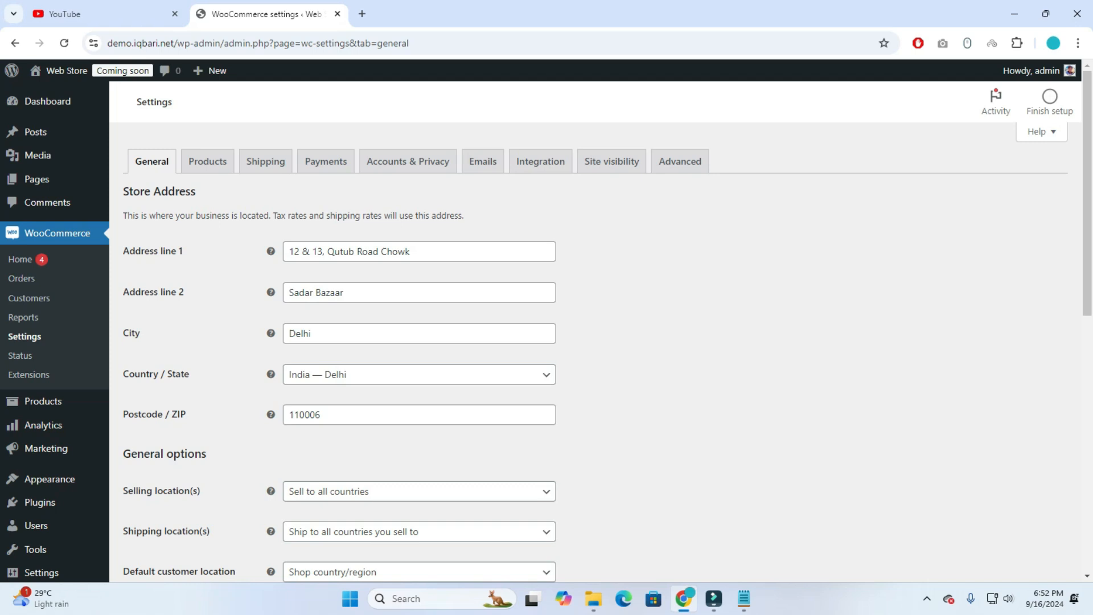
{"action": "key", "text": "Tab"}
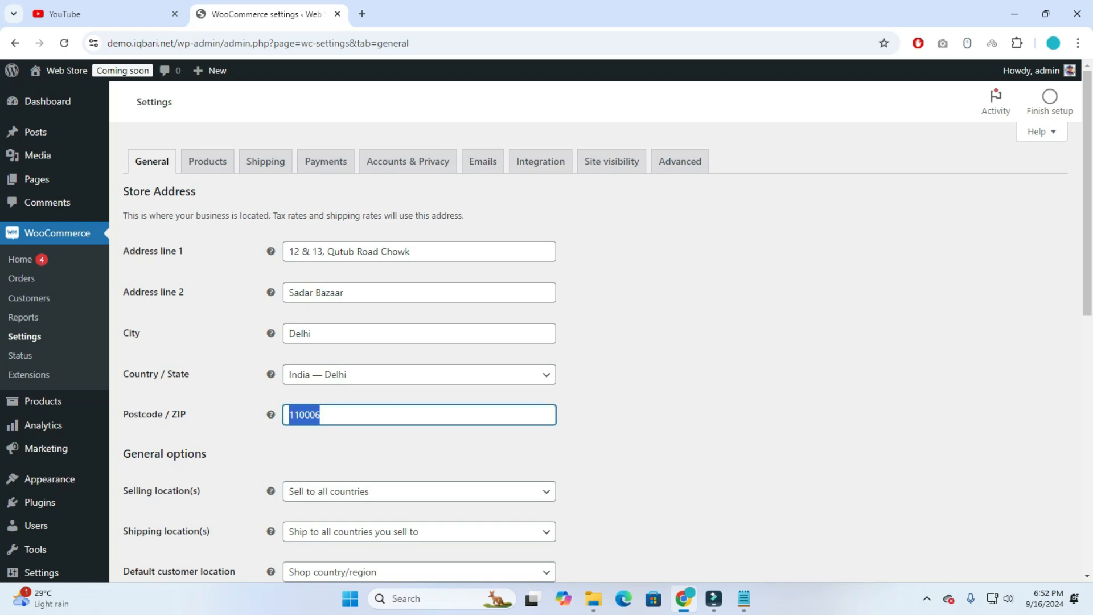
{"action": "scroll", "coordinate": [602, 332], "scroll_direction": "down", "scroll_amount": 2}
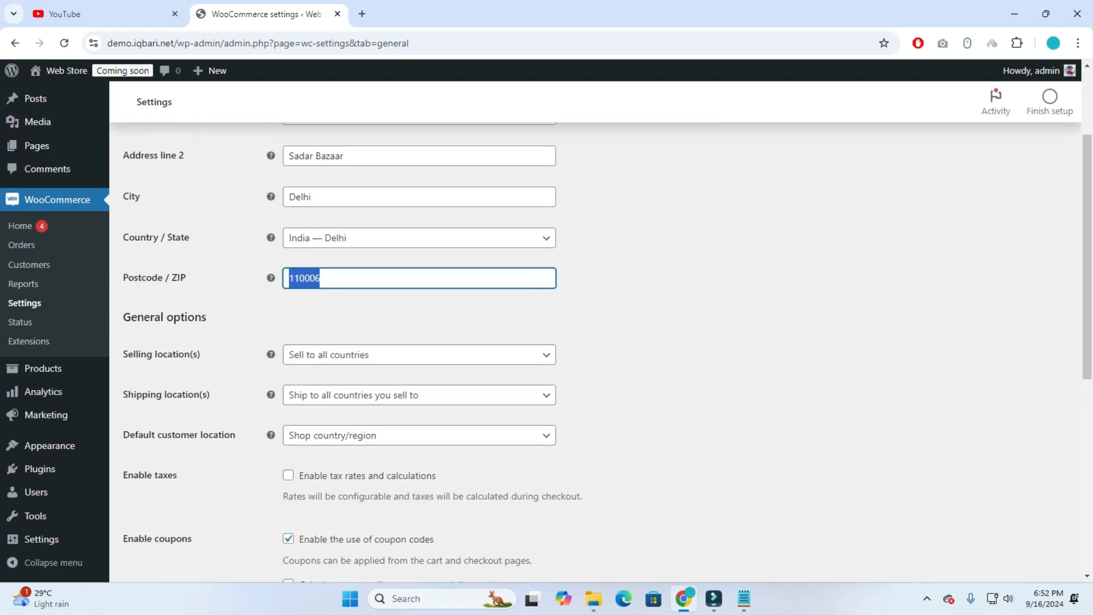
{"action": "scroll", "coordinate": [602, 332], "scroll_direction": "down", "scroll_amount": 6}
{"action": "key", "text": "Return"}
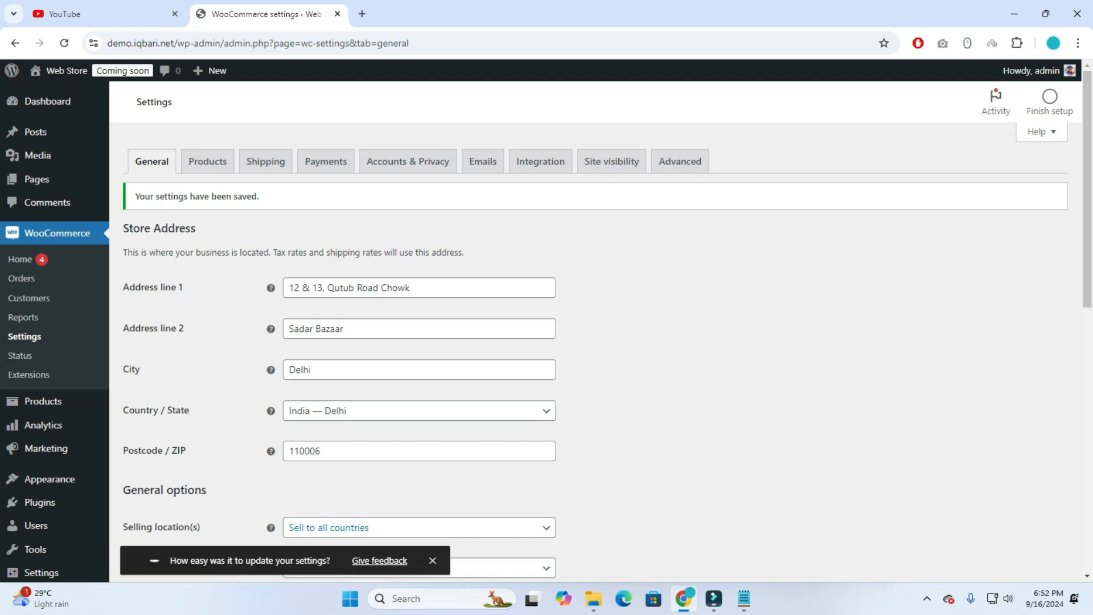
Examine the available choices for Selling location(s) under General options.
{"action": "scroll", "coordinate": [594, 341], "scroll_direction": "down", "scroll_amount": 2}
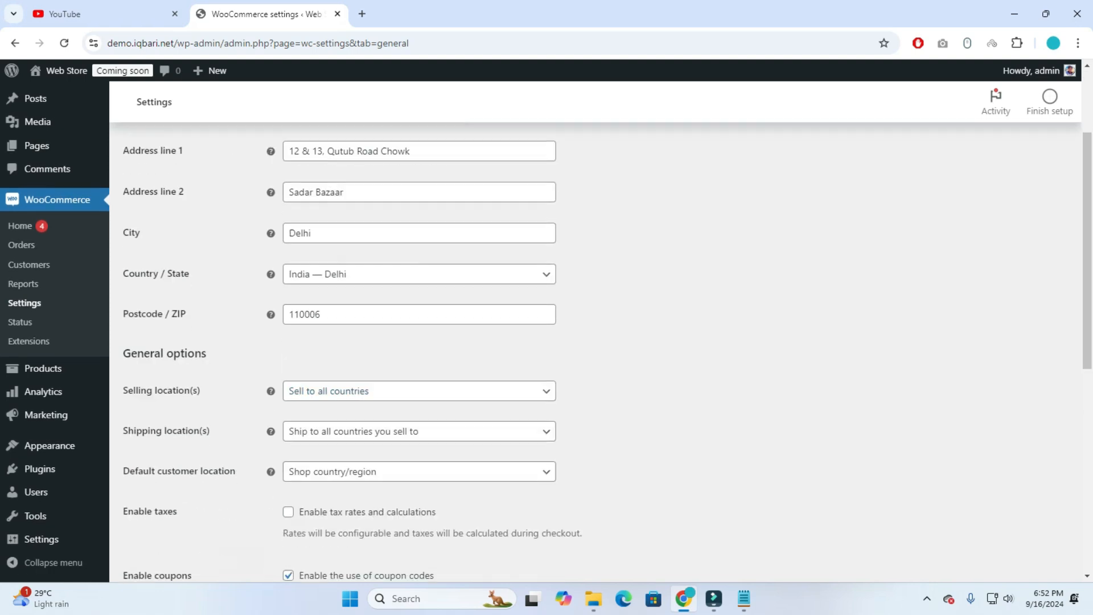
{"action": "scroll", "coordinate": [594, 341], "scroll_direction": "down", "scroll_amount": 3}
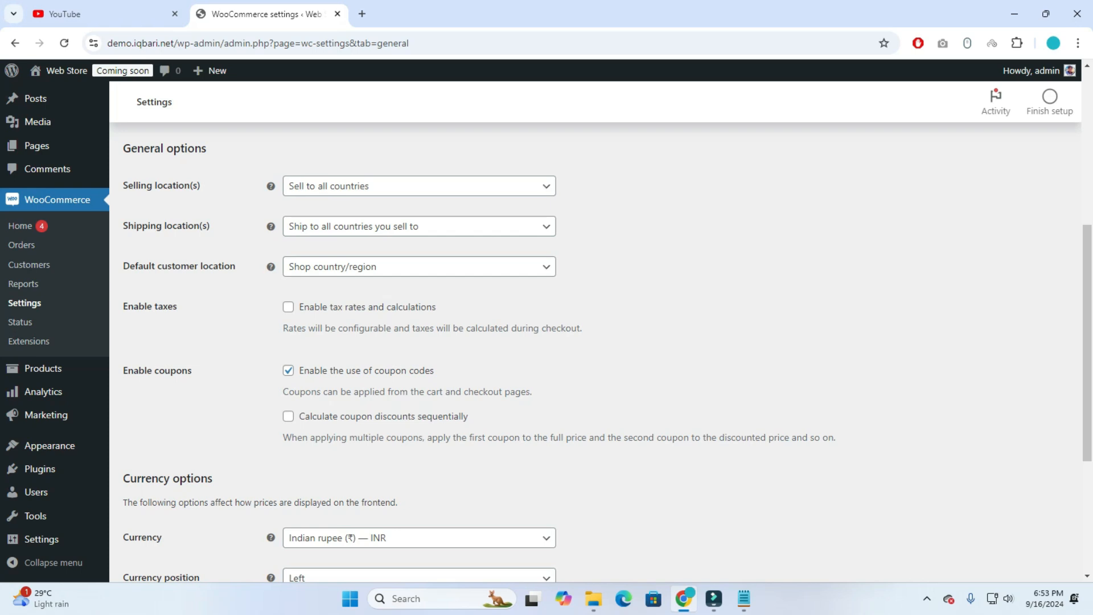
{"action": "left_click", "coordinate": [419, 186]}
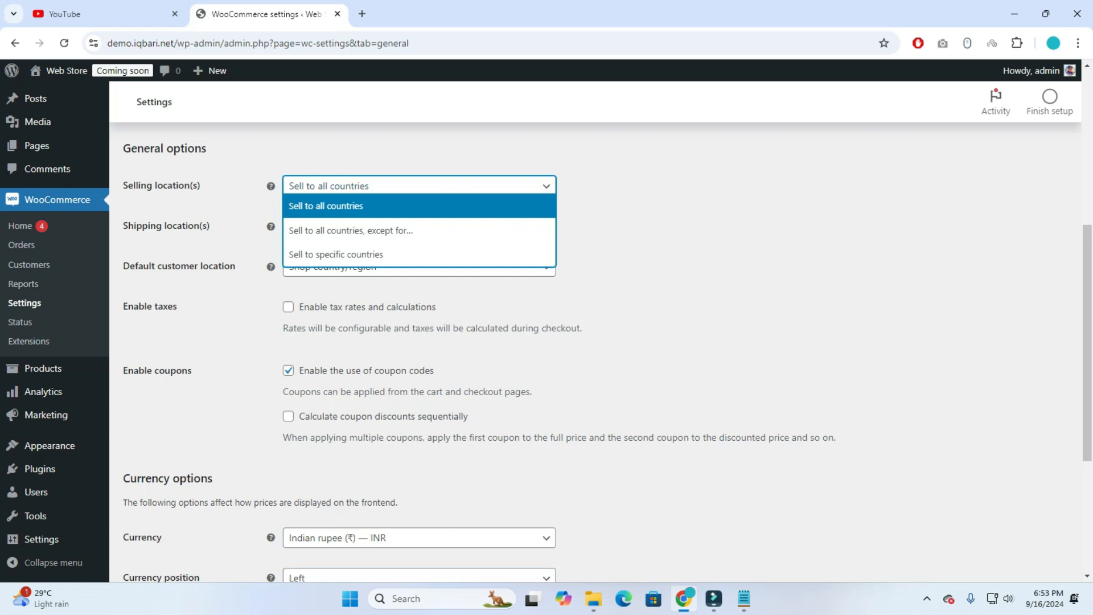
{"action": "key", "text": "Down"}
{"action": "key", "text": "Down"}
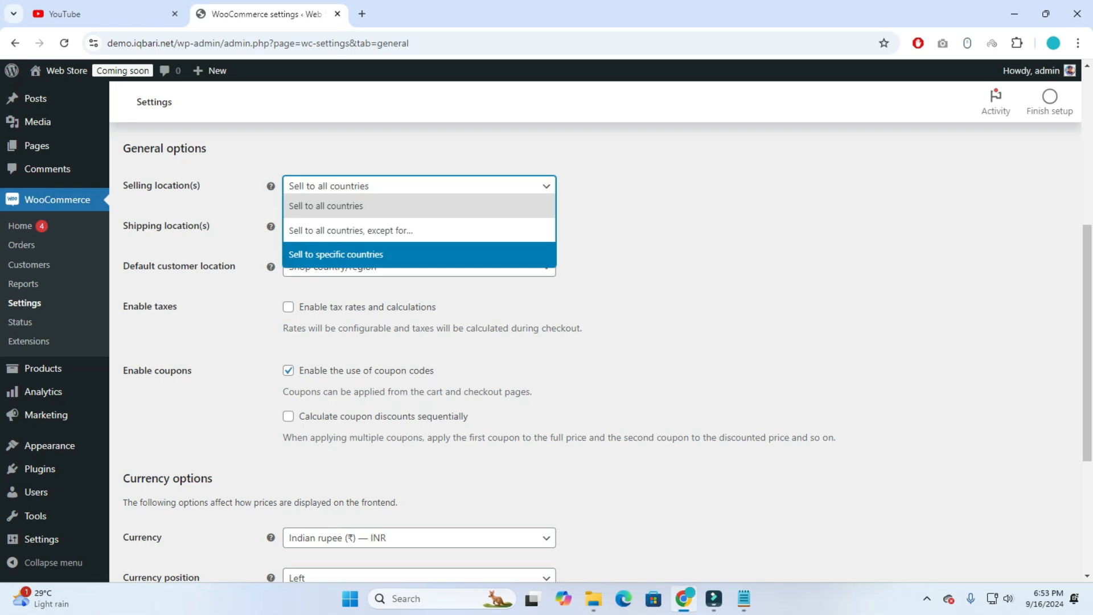
{"action": "key", "text": "Up"}
{"action": "key", "text": "Up"}
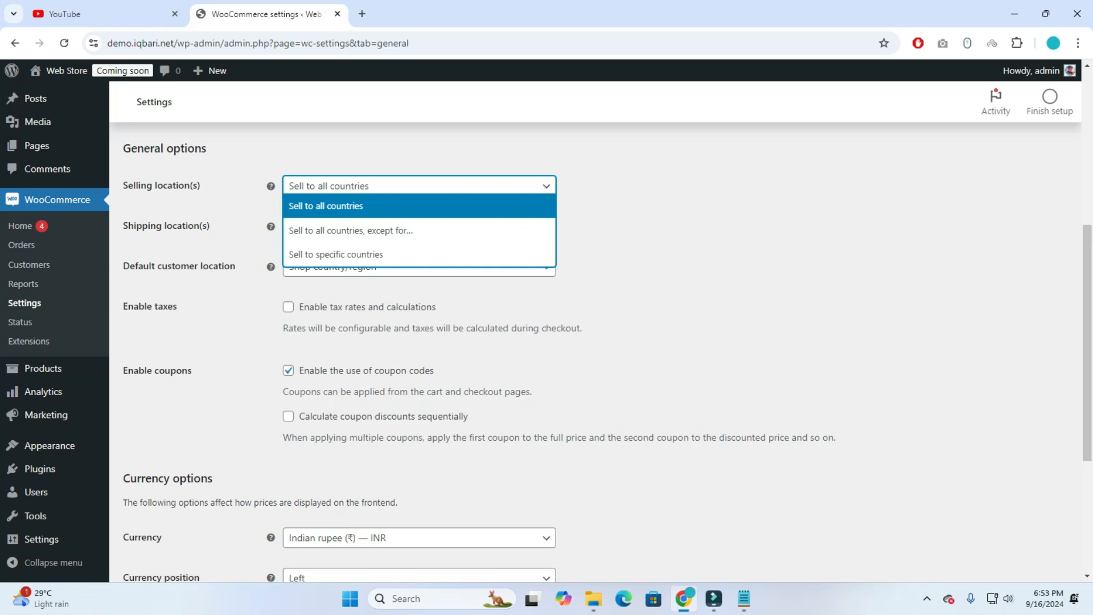
{"action": "key", "text": "Return"}
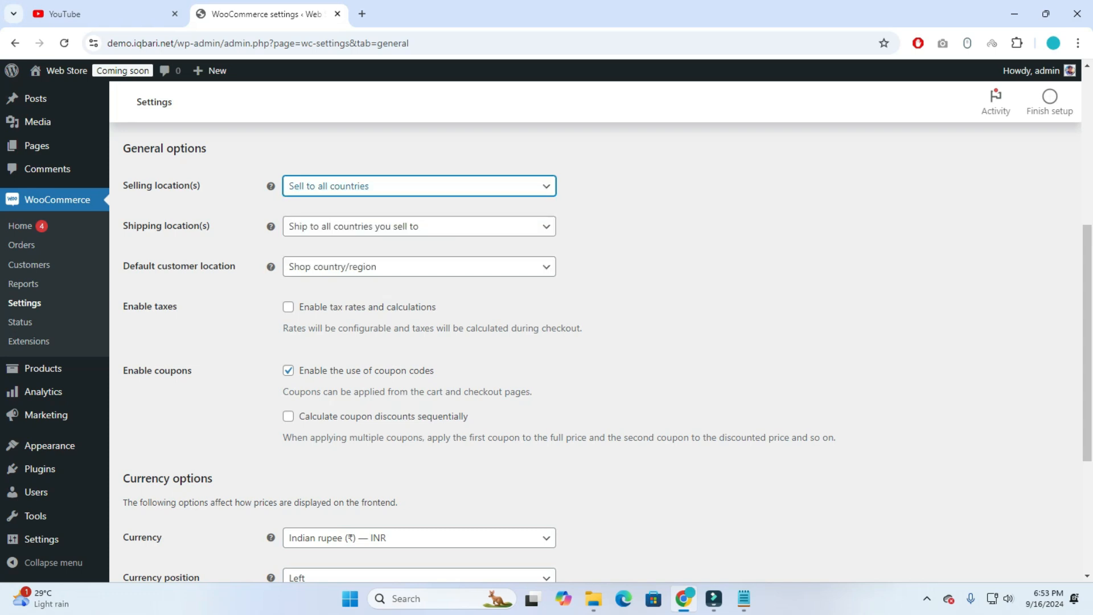
Set Selling location(s) to Sell to specific countries.
{"action": "key", "text": "Return"}
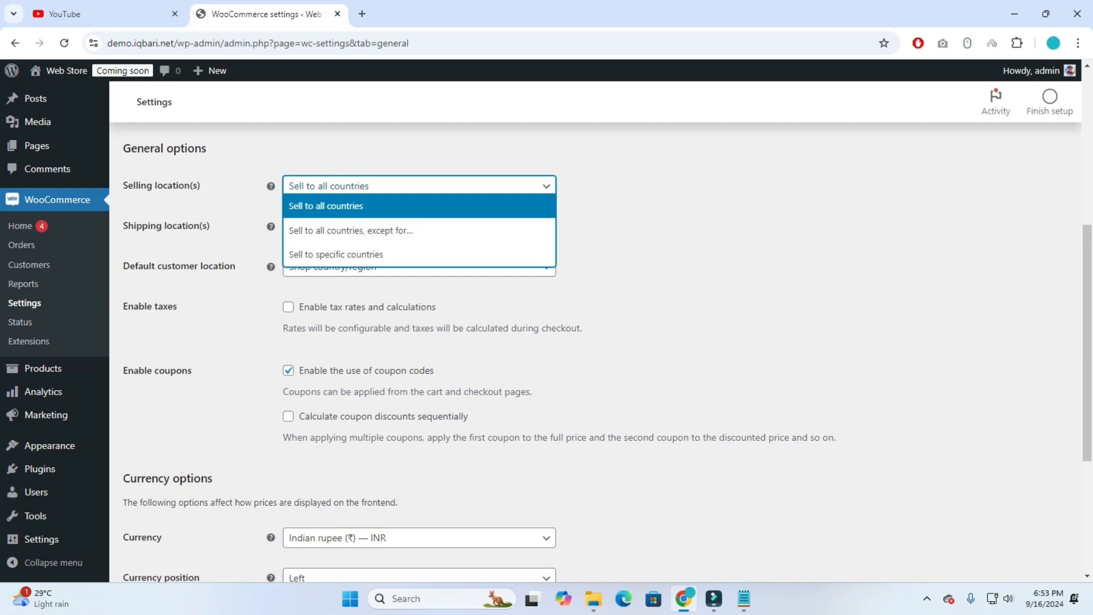
{"action": "key", "text": "Down"}
{"action": "key", "text": "Down"}
{"action": "key", "text": "Return"}
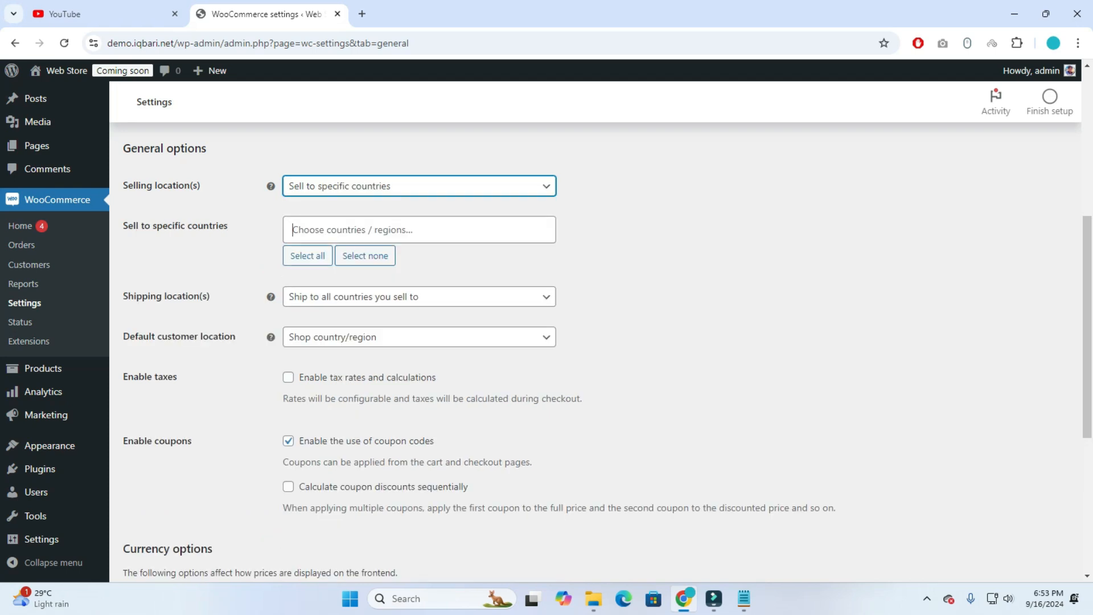
Find India and add it to the specific countries the store sells to.
{"action": "left_click", "coordinate": [387, 230]}
{"action": "left_click", "coordinate": [387, 229]}
{"action": "left_click", "coordinate": [387, 229]}
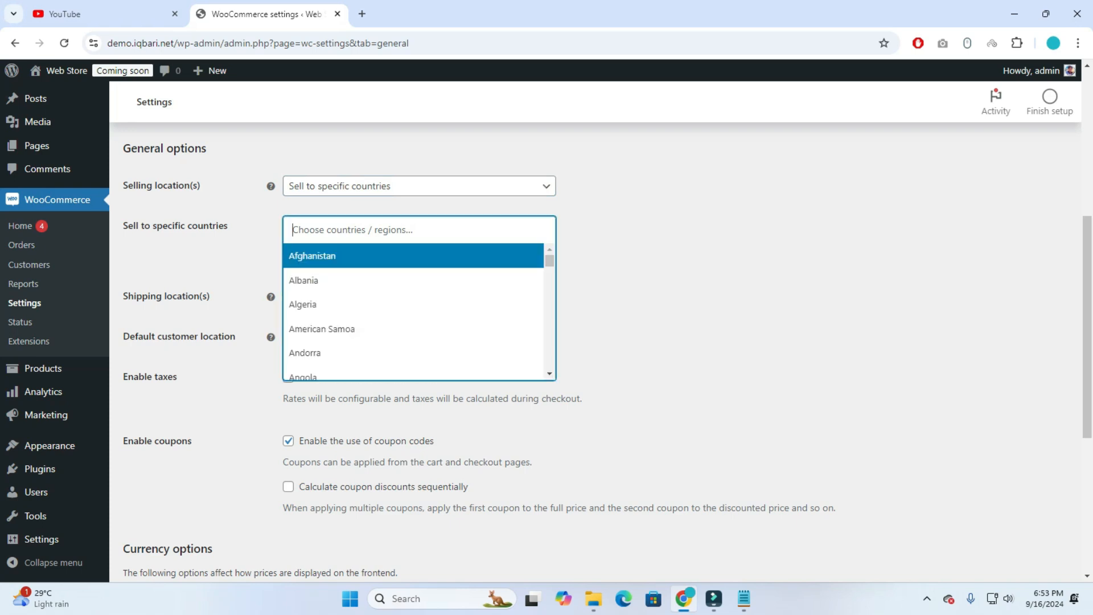
{"action": "type", "text": "in"}
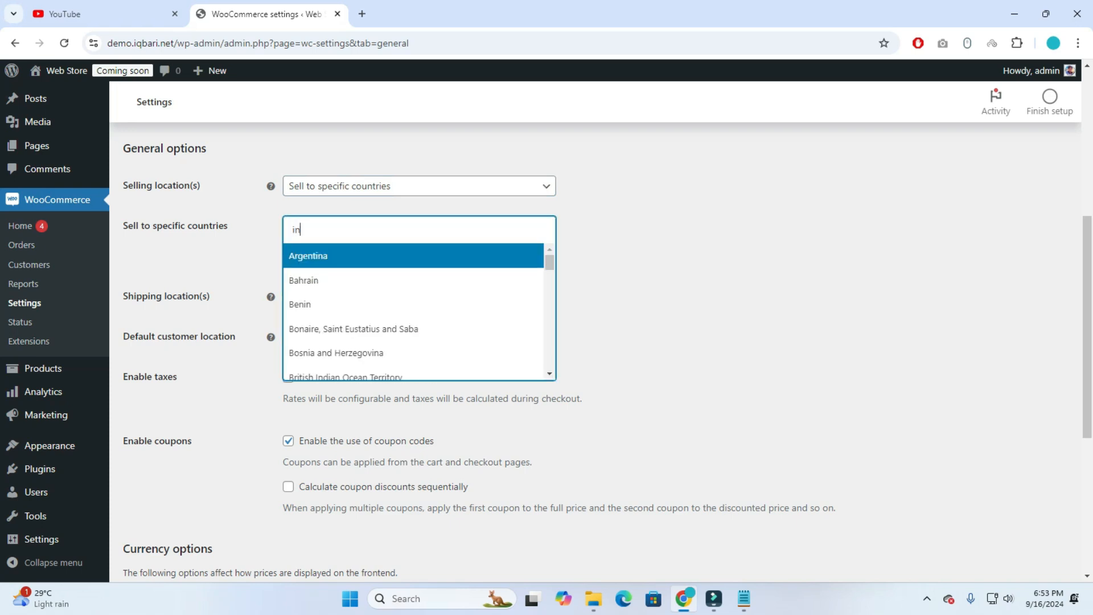
{"action": "type", "text": "dia"}
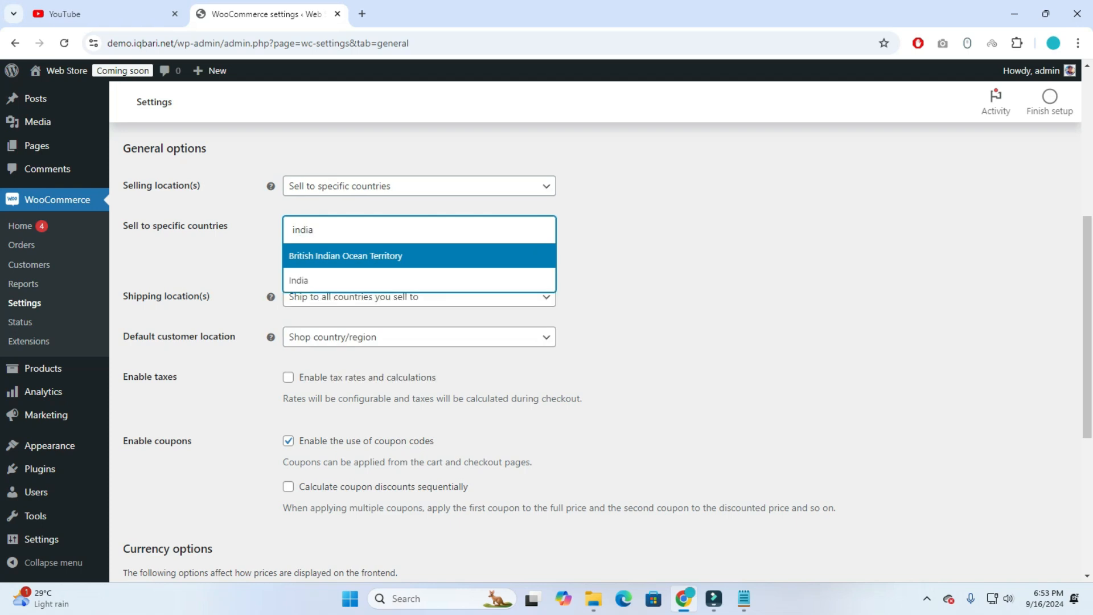
{"action": "key", "text": "Down"}
{"action": "key", "text": "Return"}
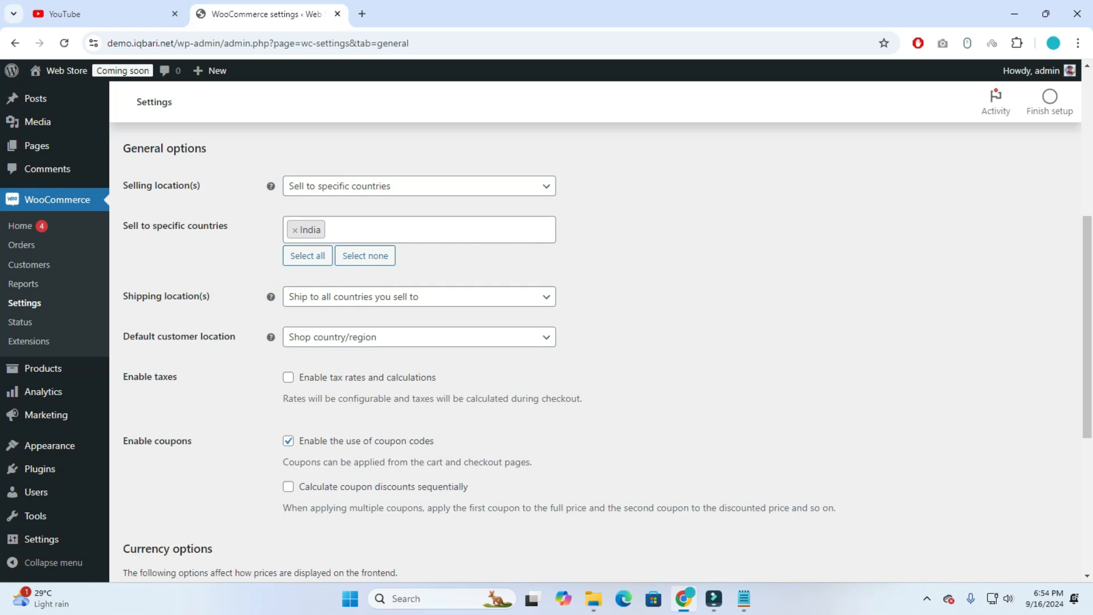
{"action": "left_click", "coordinate": [419, 229]}
{"action": "key", "text": "Escape"}
Review the Shipping location(s) choices and select Ship to all countries you sell to.
{"action": "left_click", "coordinate": [419, 297]}
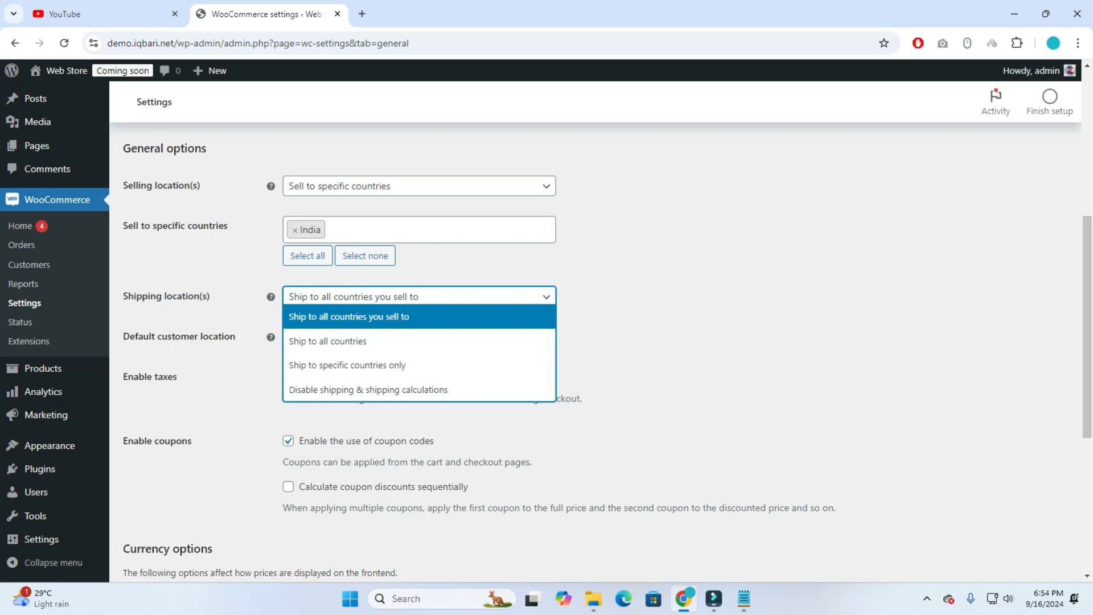
{"action": "left_click", "coordinate": [419, 296]}
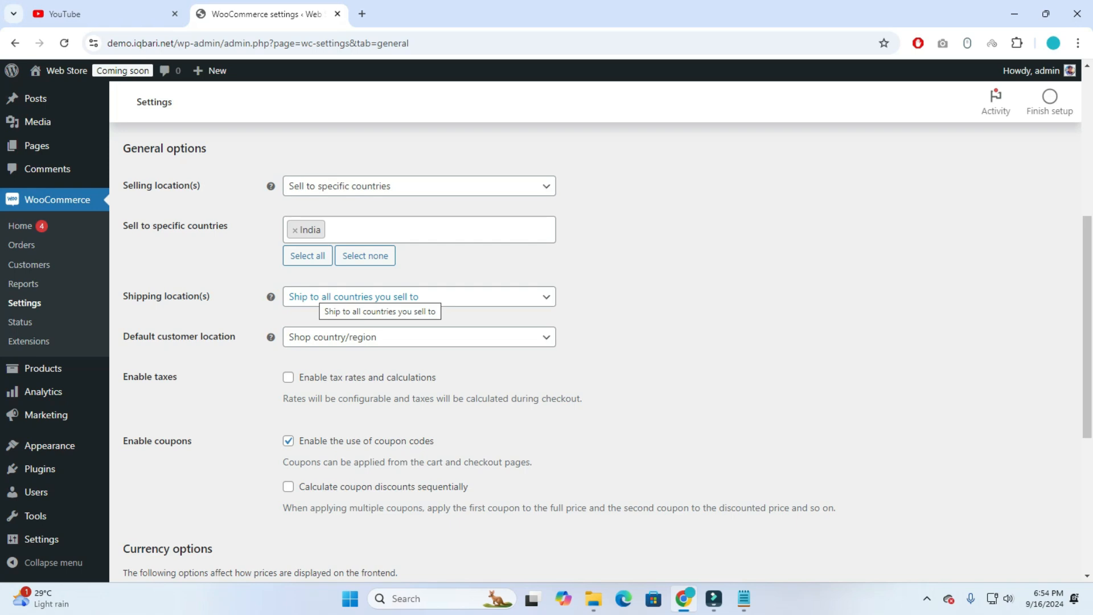
{"action": "left_click", "coordinate": [322, 297]}
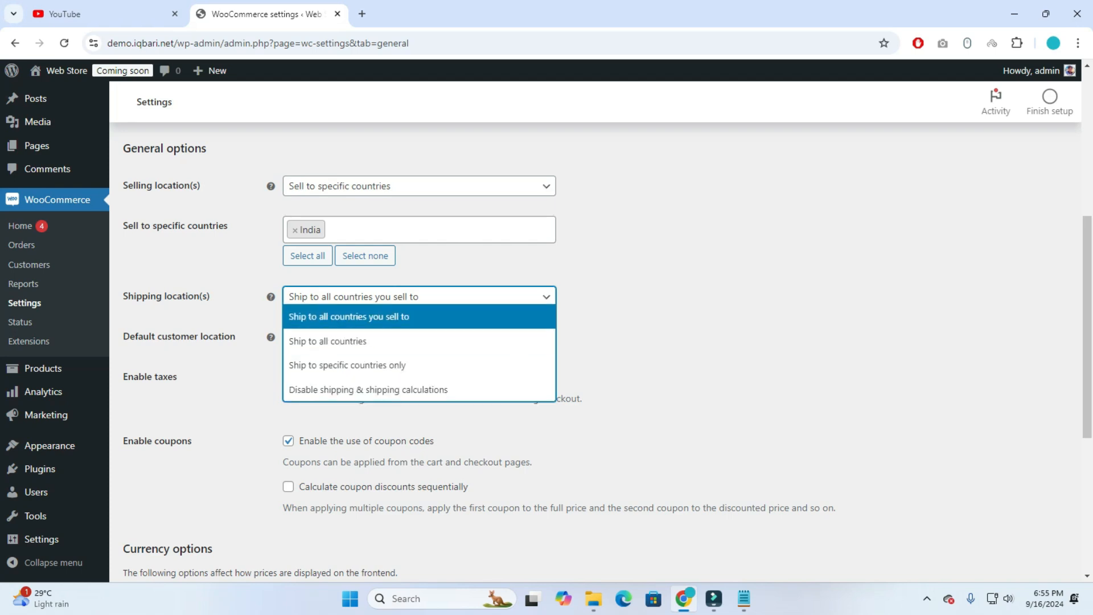
{"action": "left_click", "coordinate": [376, 317]}
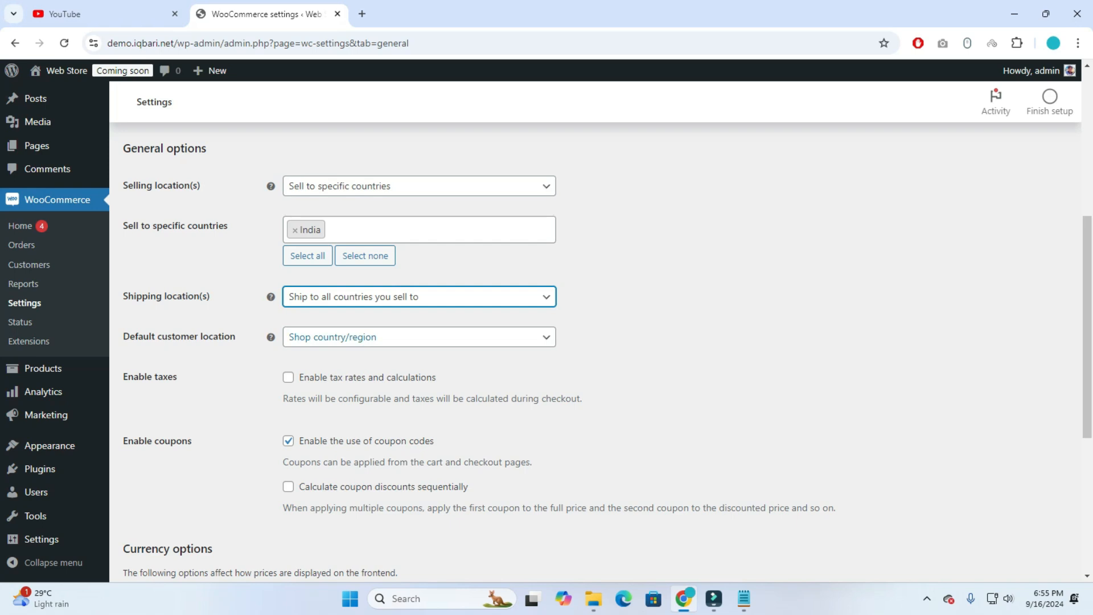
Set Default customer location to No location by default.
{"action": "left_click", "coordinate": [418, 337]}
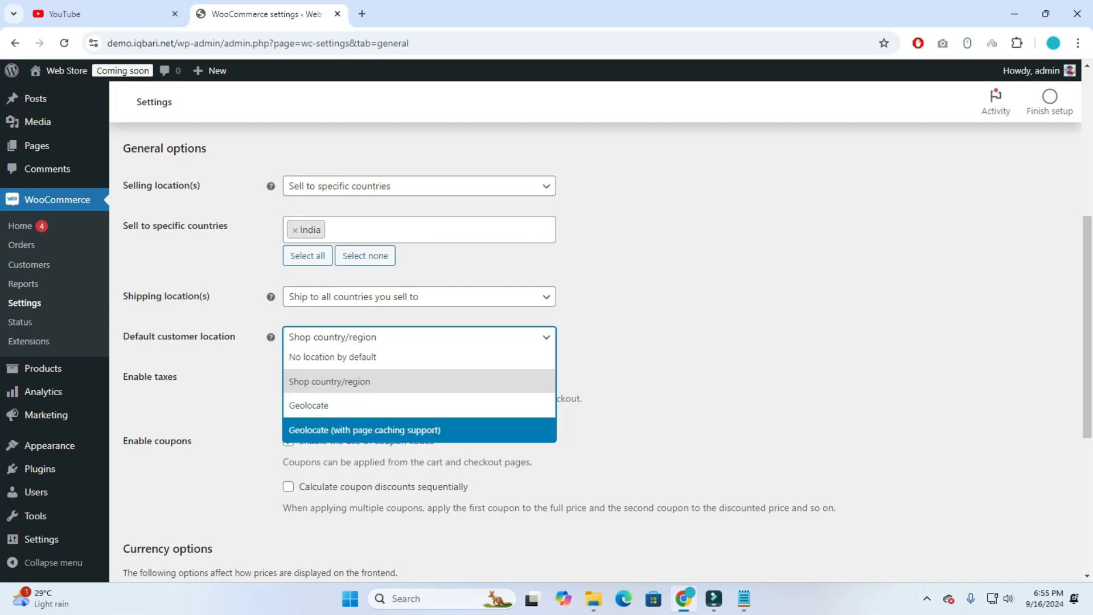
{"action": "left_click", "coordinate": [419, 357]}
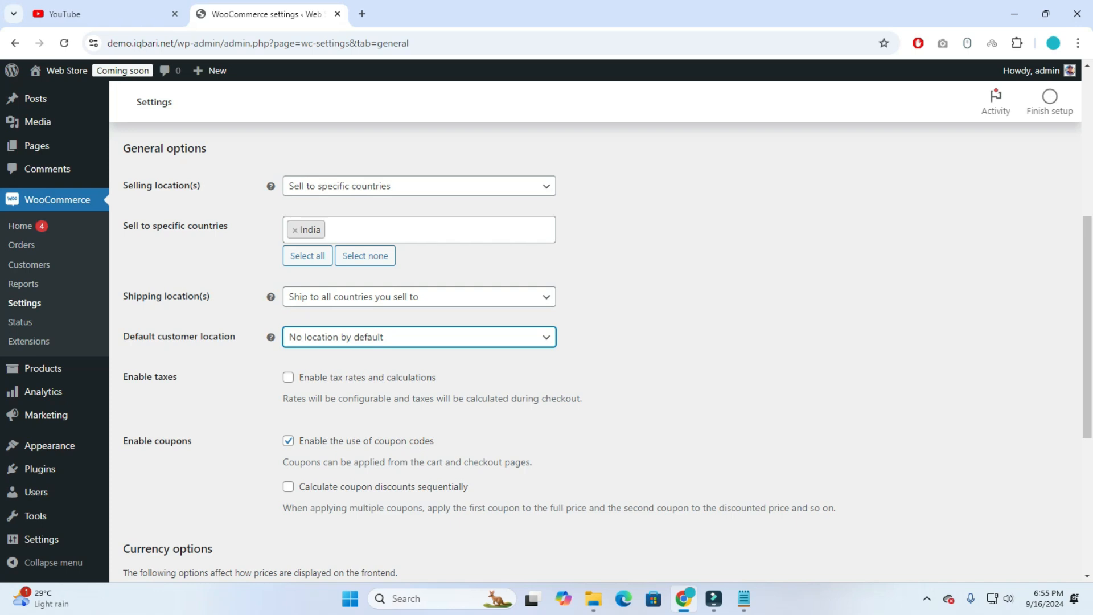
Enable tax rates and calculations, and turn on sequential calculation of coupon discounts.
{"action": "left_click", "coordinate": [288, 377]}
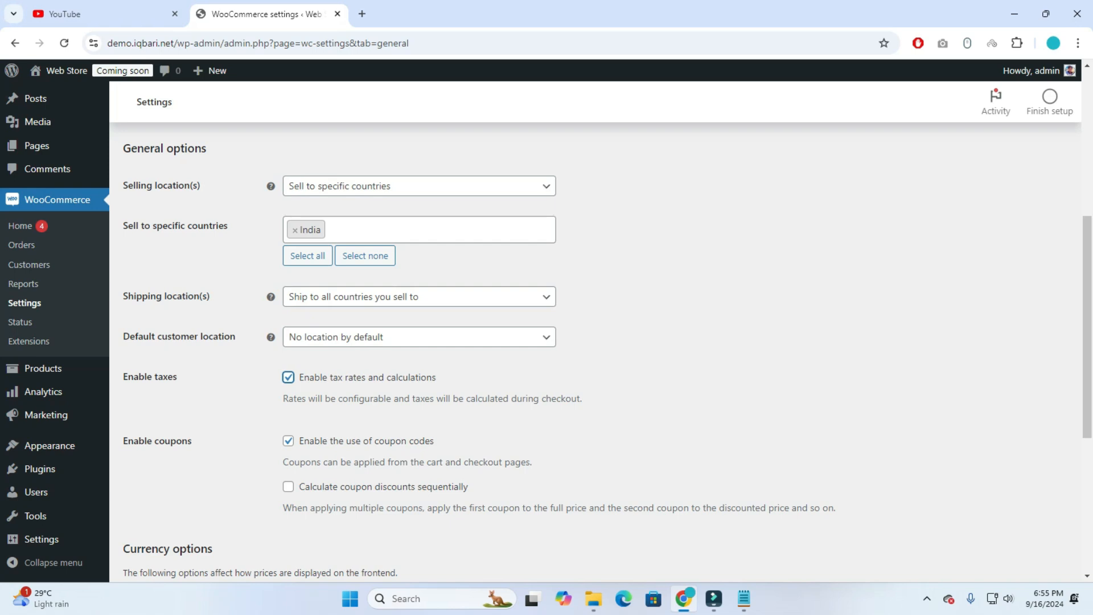
{"action": "scroll", "coordinate": [608, 353], "scroll_direction": "down", "scroll_amount": 1}
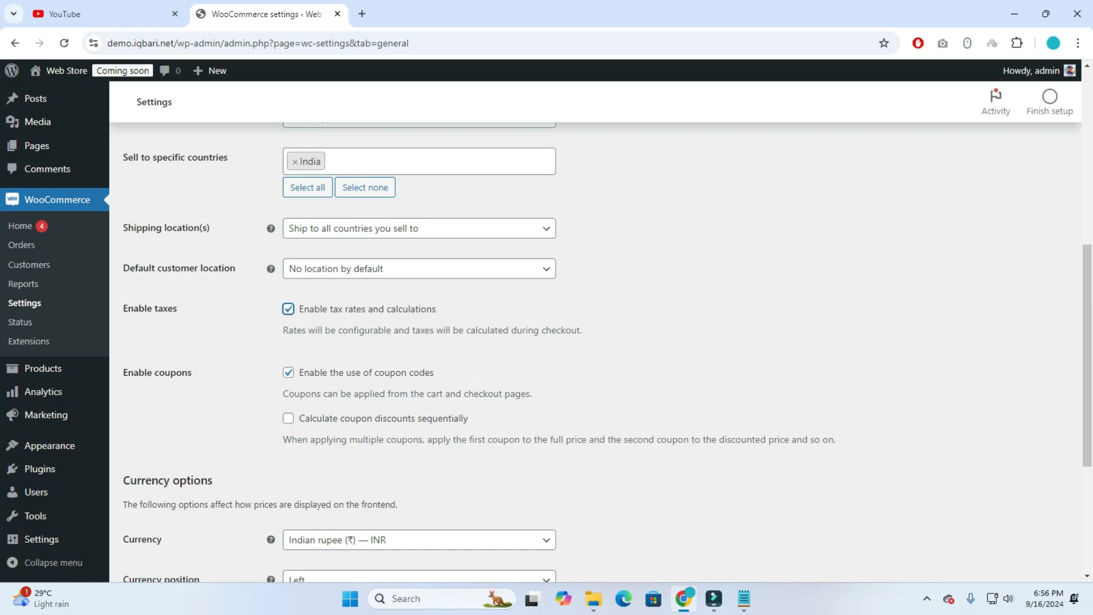
{"action": "left_click", "coordinate": [288, 419]}
Examine the currency options, including the currency, currency position and thousand separator.
{"action": "scroll", "coordinate": [600, 352], "scroll_direction": "down", "scroll_amount": 2}
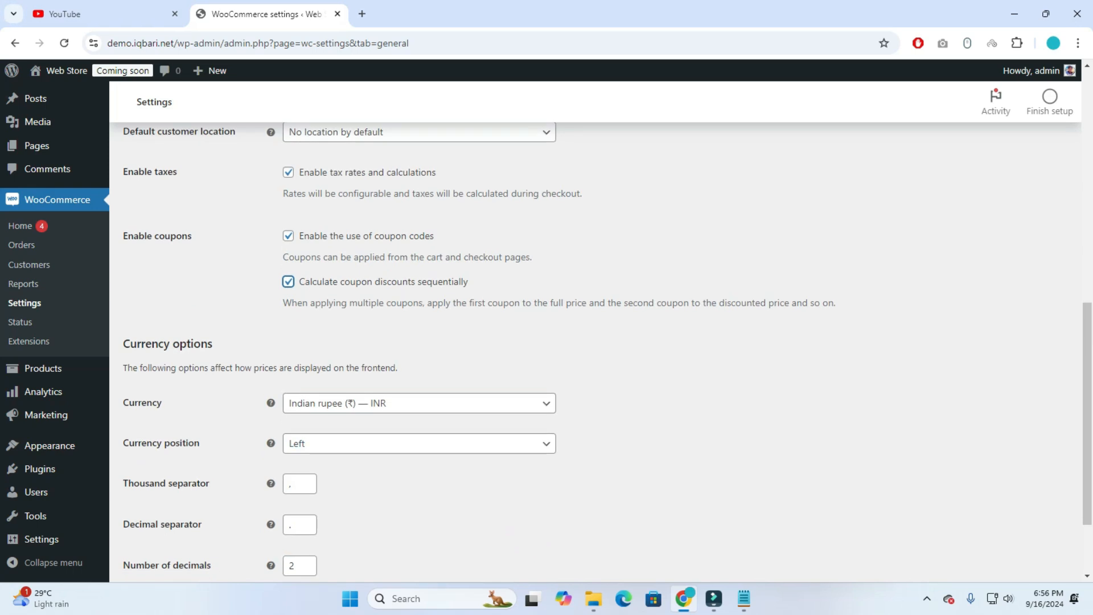
{"action": "scroll", "coordinate": [601, 352], "scroll_direction": "down", "scroll_amount": 2}
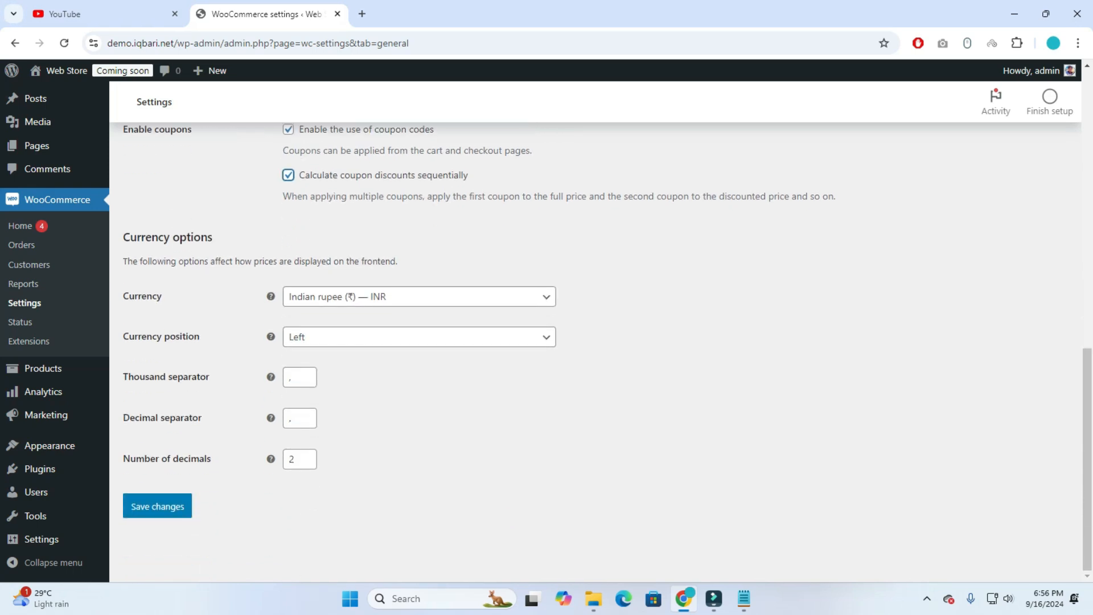
{"action": "left_click", "coordinate": [419, 296]}
{"action": "left_click", "coordinate": [419, 297]}
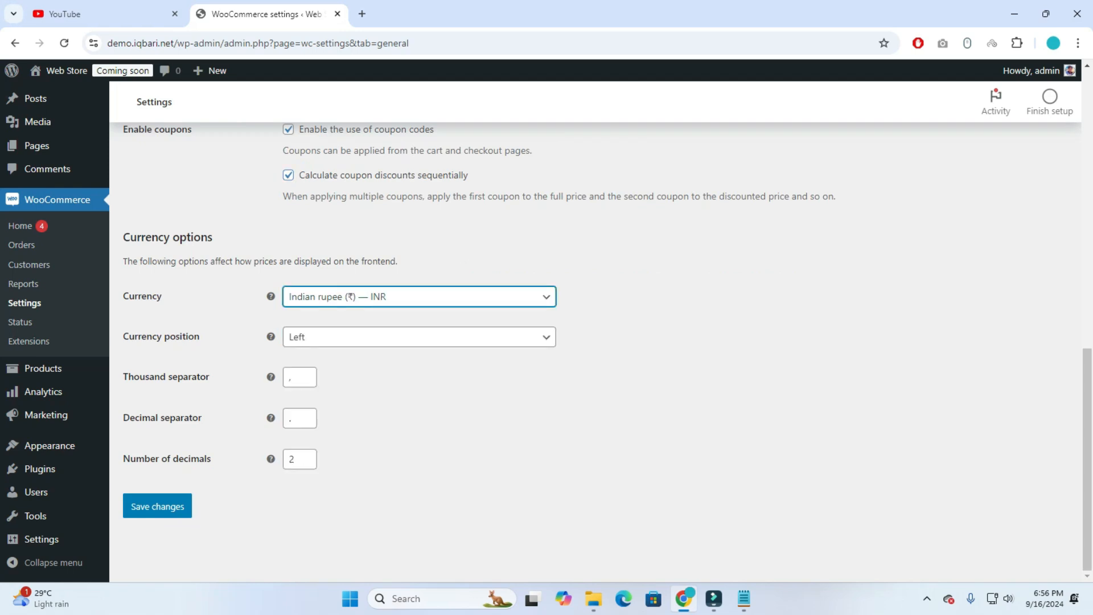
{"action": "left_click", "coordinate": [419, 337]}
{"action": "left_click", "coordinate": [419, 337]}
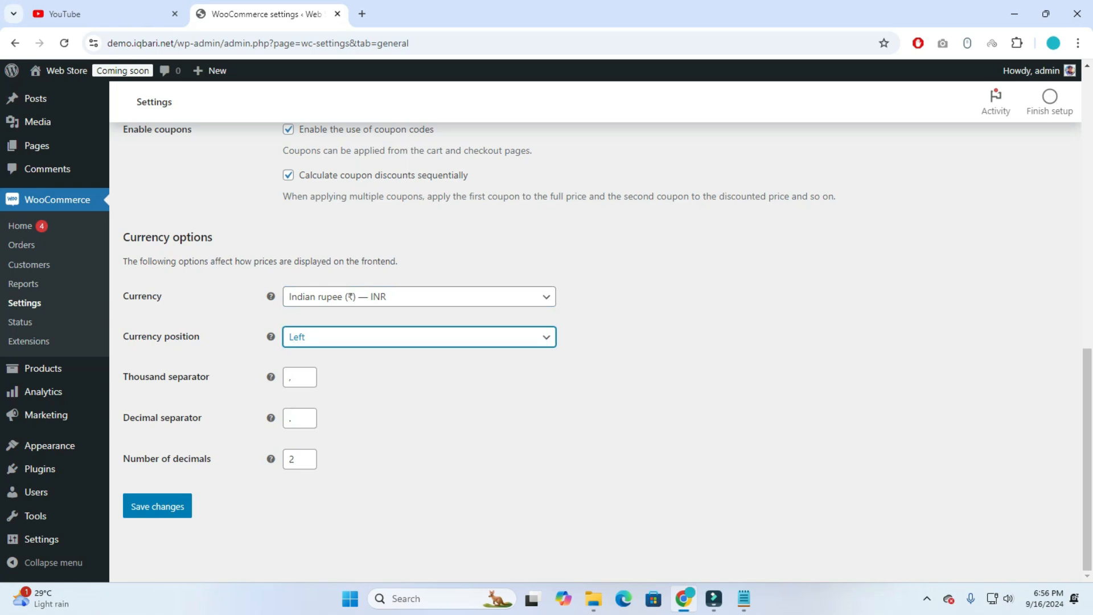
{"action": "left_click", "coordinate": [299, 377]}
{"action": "left_click", "coordinate": [419, 378]}
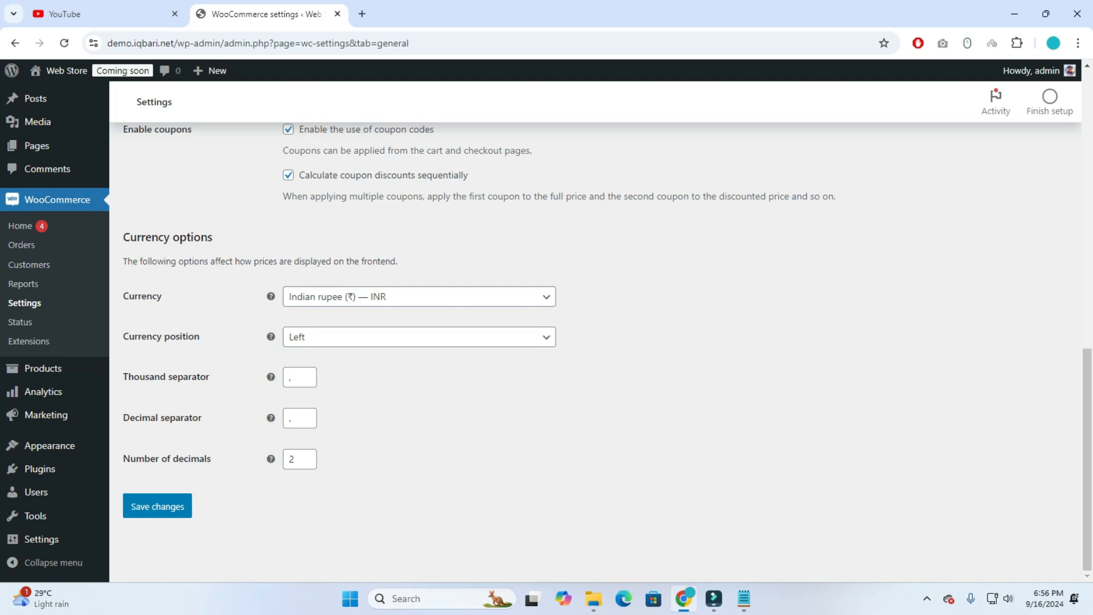
Save the general settings and review the saved page from the store address through the currency options.
{"action": "left_click", "coordinate": [157, 505]}
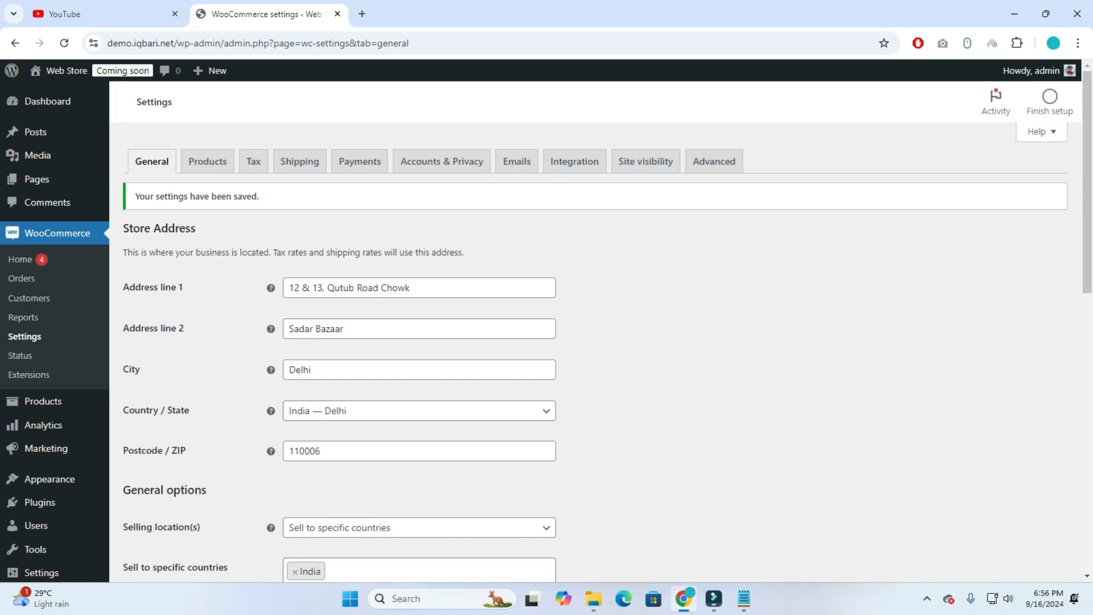
{"action": "scroll", "coordinate": [594, 326], "scroll_direction": "down", "scroll_amount": 8}
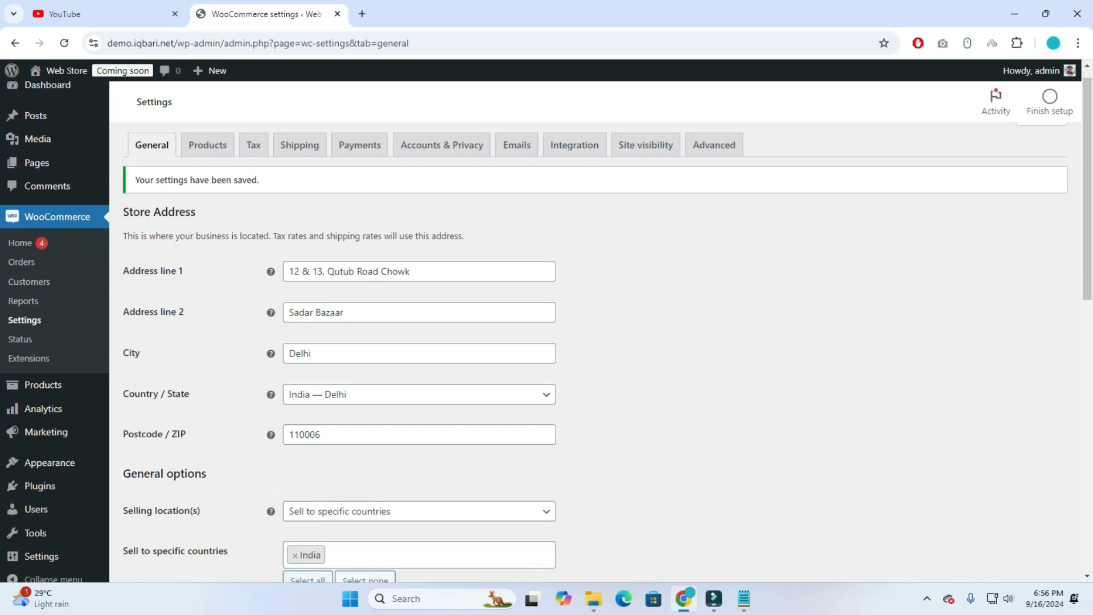
{"action": "scroll", "coordinate": [595, 326], "scroll_direction": "down", "scroll_amount": 4}
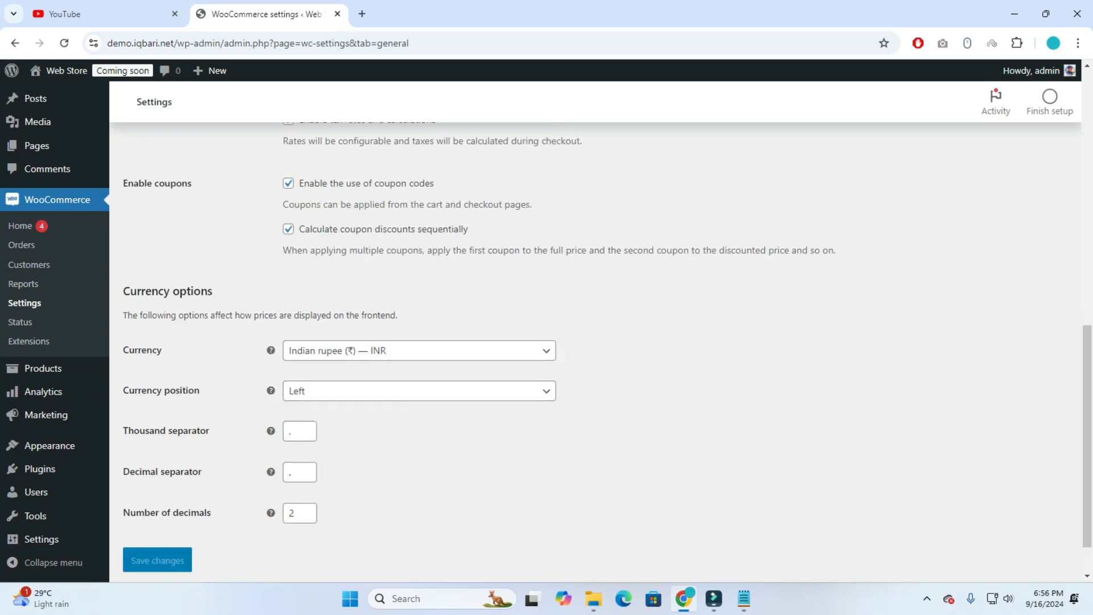
{"action": "scroll", "coordinate": [595, 327], "scroll_direction": "up", "scroll_amount": 12}
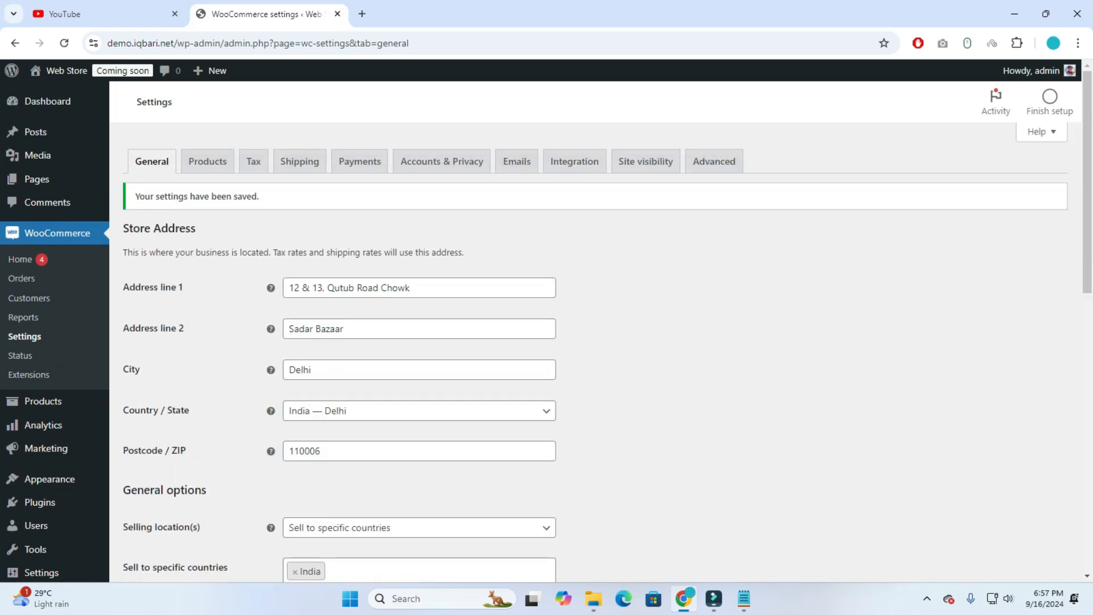
{"action": "scroll", "coordinate": [595, 327], "scroll_direction": "down", "scroll_amount": 4}
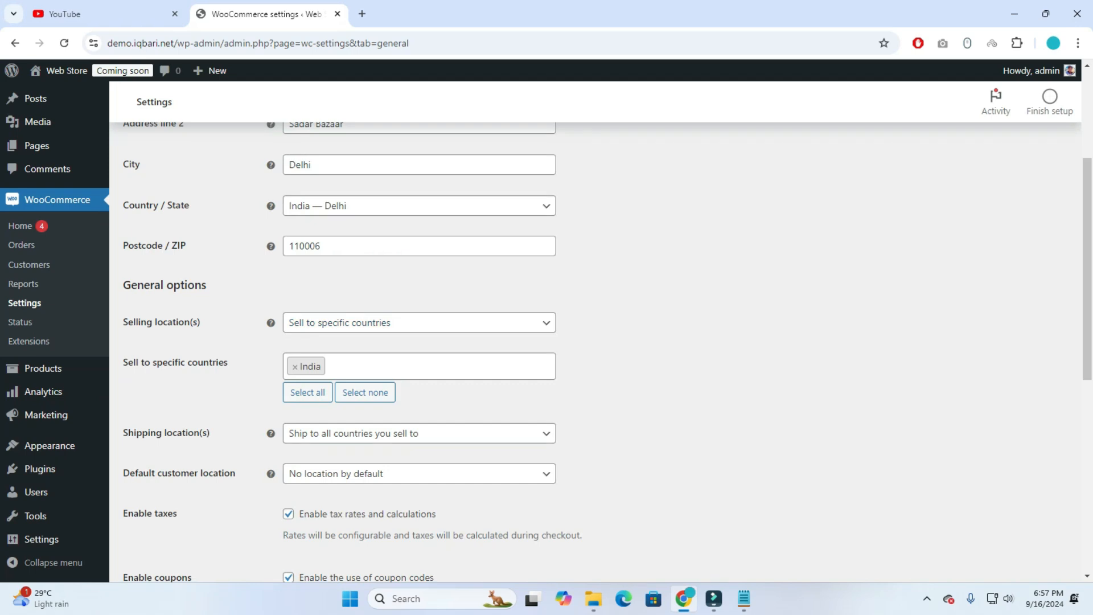
{"action": "scroll", "coordinate": [595, 326], "scroll_direction": "down", "scroll_amount": 5}
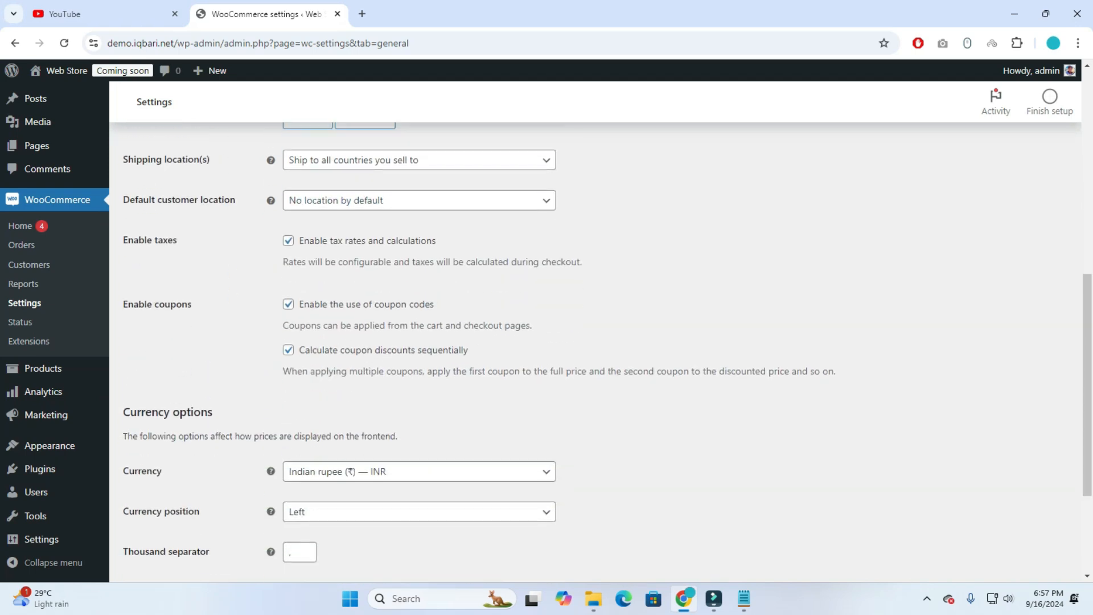
{"action": "scroll", "coordinate": [595, 326], "scroll_direction": "up", "scroll_amount": 9}
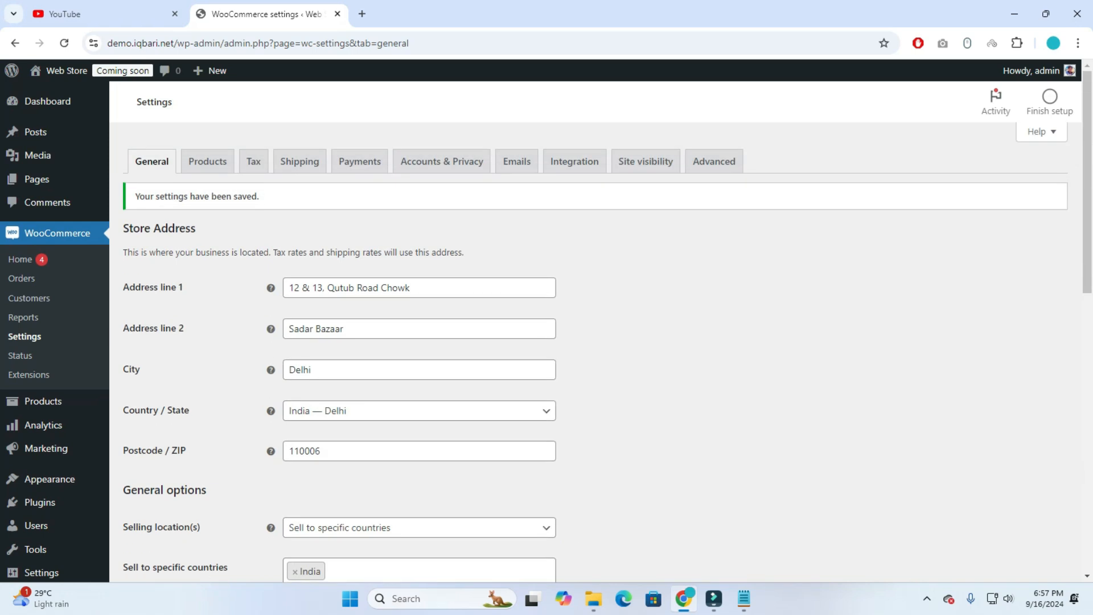